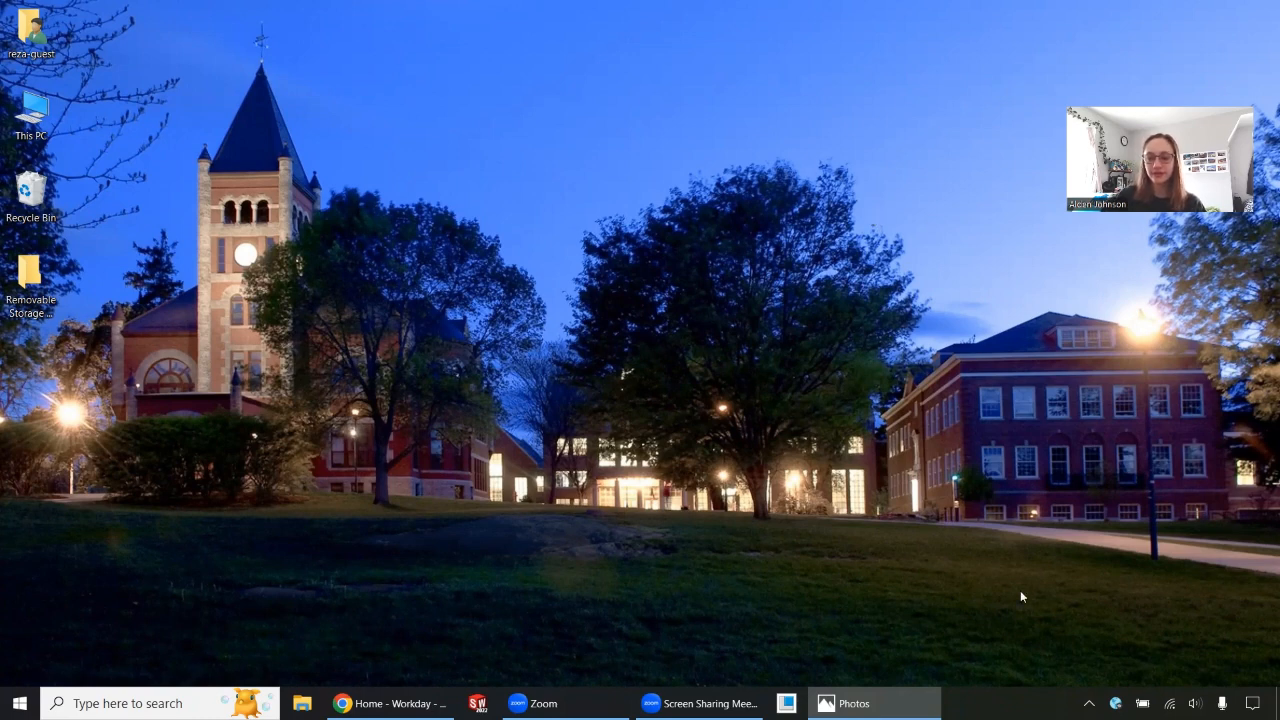
# Check the GlobalProtect VPN connection status, view the Lab Computer View.PNG image in Photos, and close the image.
pyautogui.click(1116, 703)
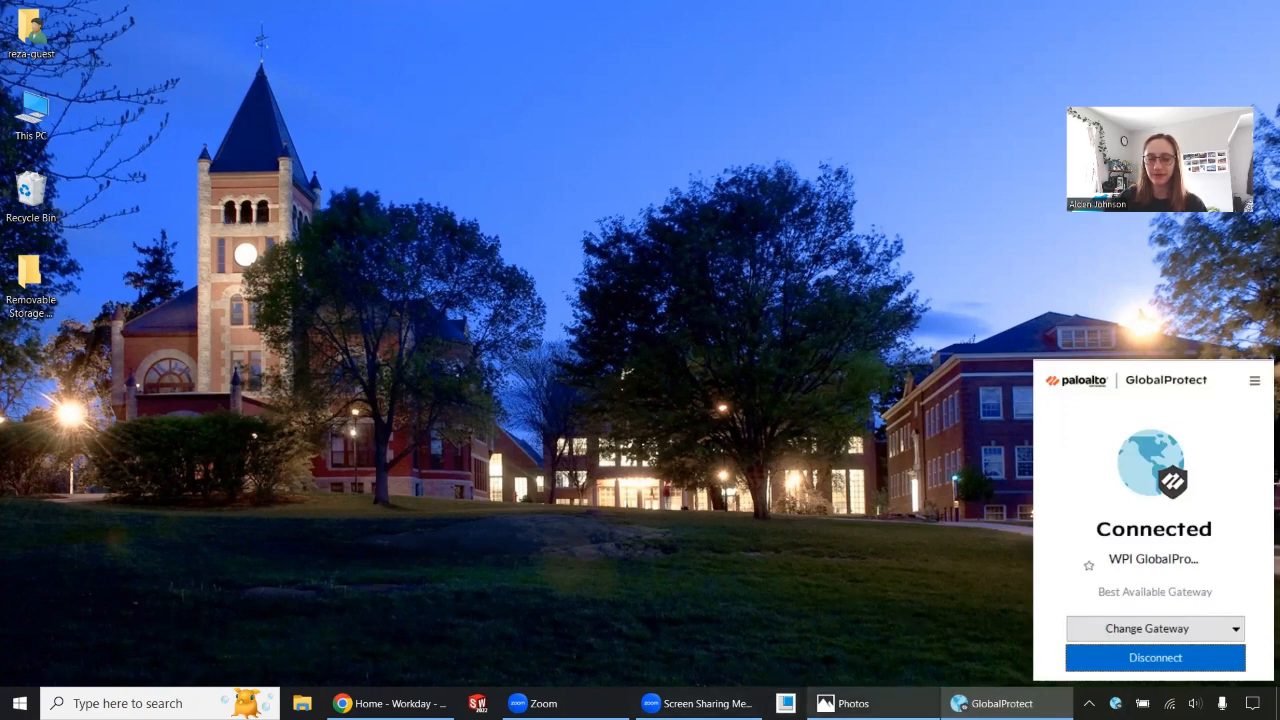
pyautogui.click(850, 703)
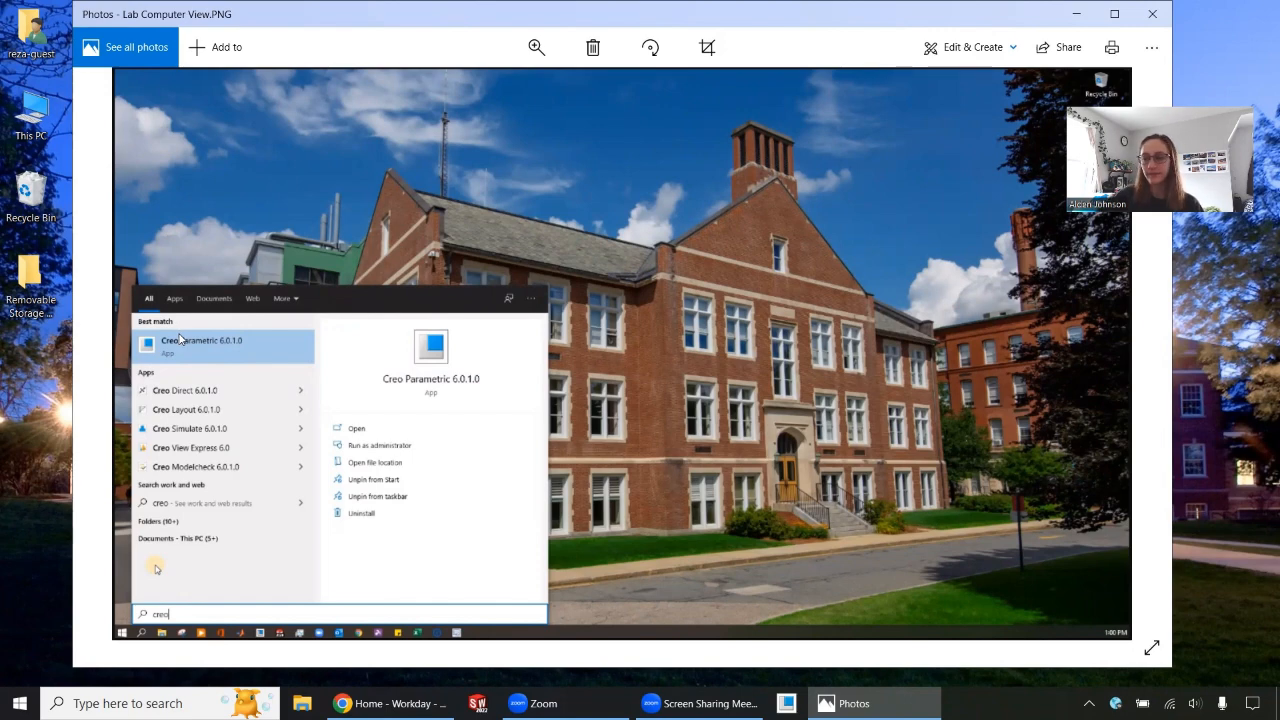
pyautogui.scroll(-1, 184, 340)
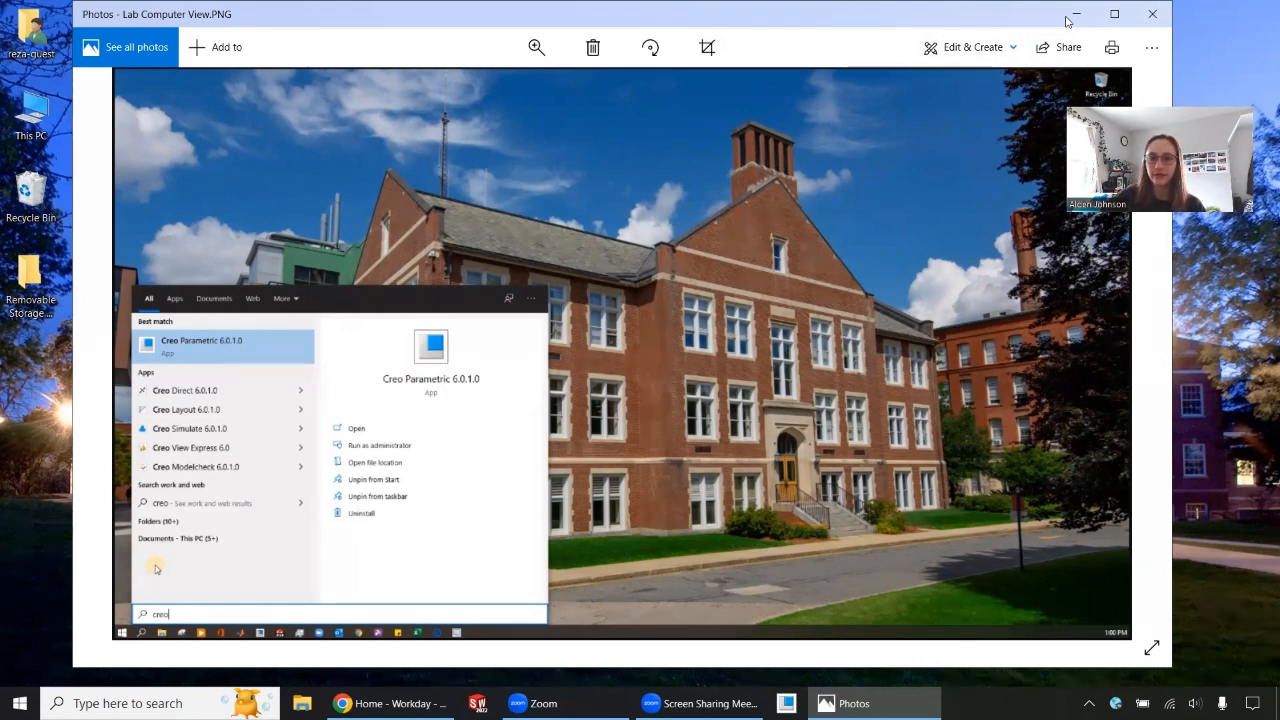
pyautogui.click(1152, 14)
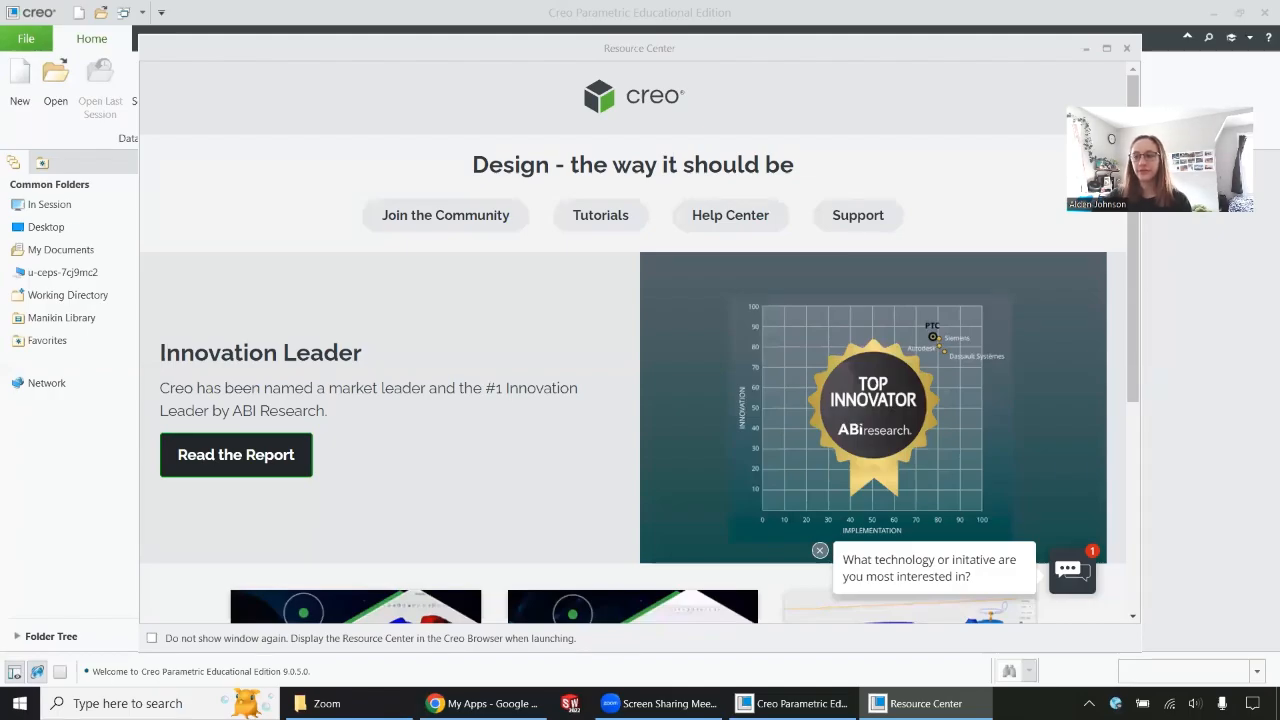
# Close Creo's Resource Center window and browse the supplier catalogs in the 3DModelSpace parts library.
pyautogui.click(1125, 50)
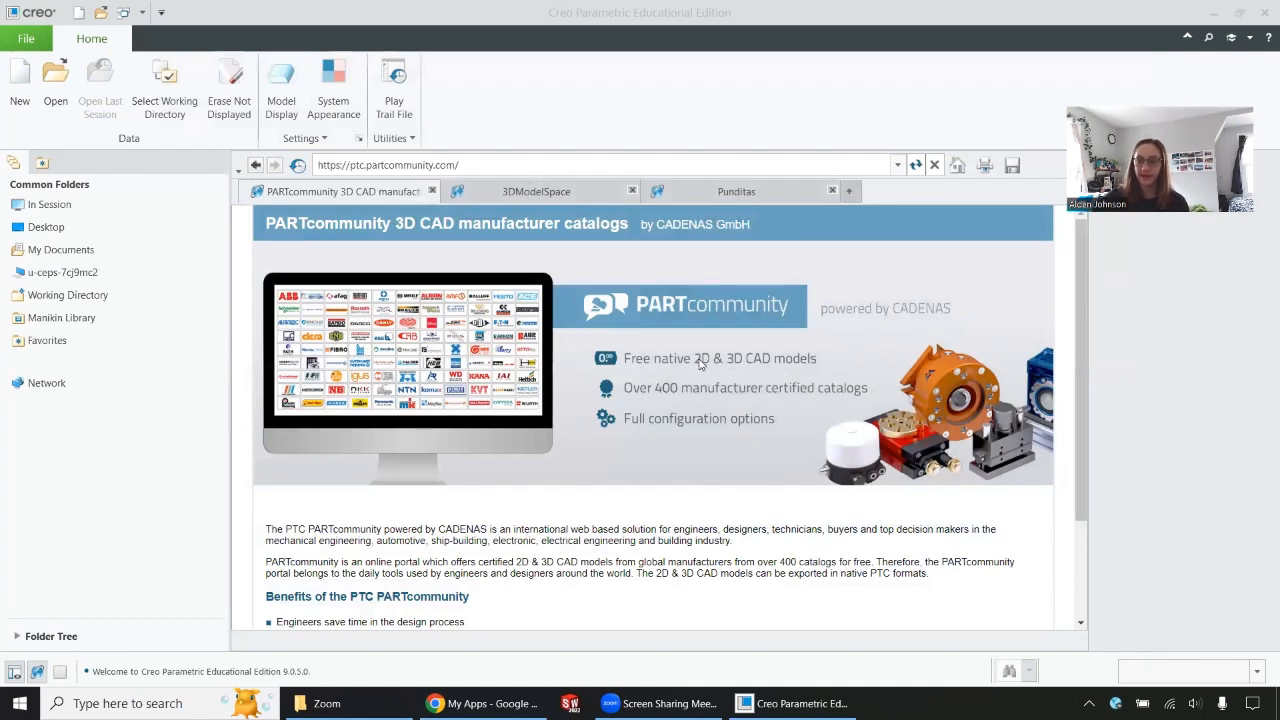
pyautogui.click(573, 191)
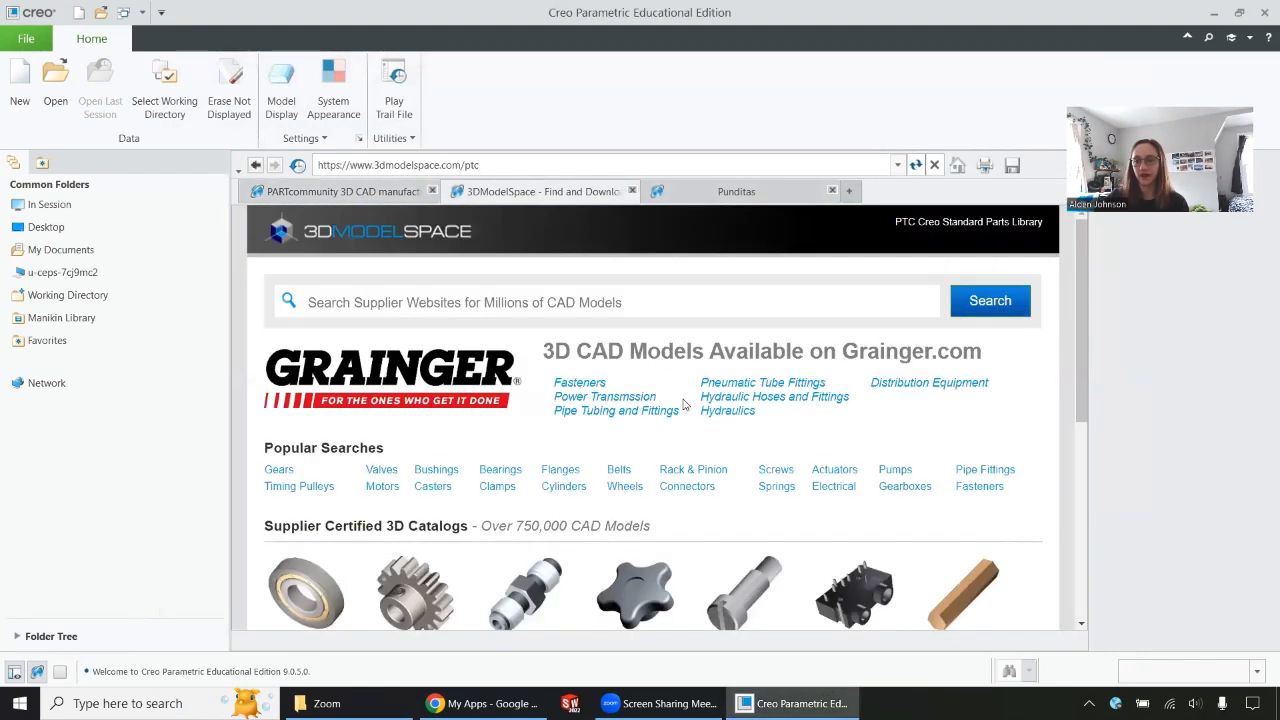
pyautogui.scroll(-3, 681, 404)
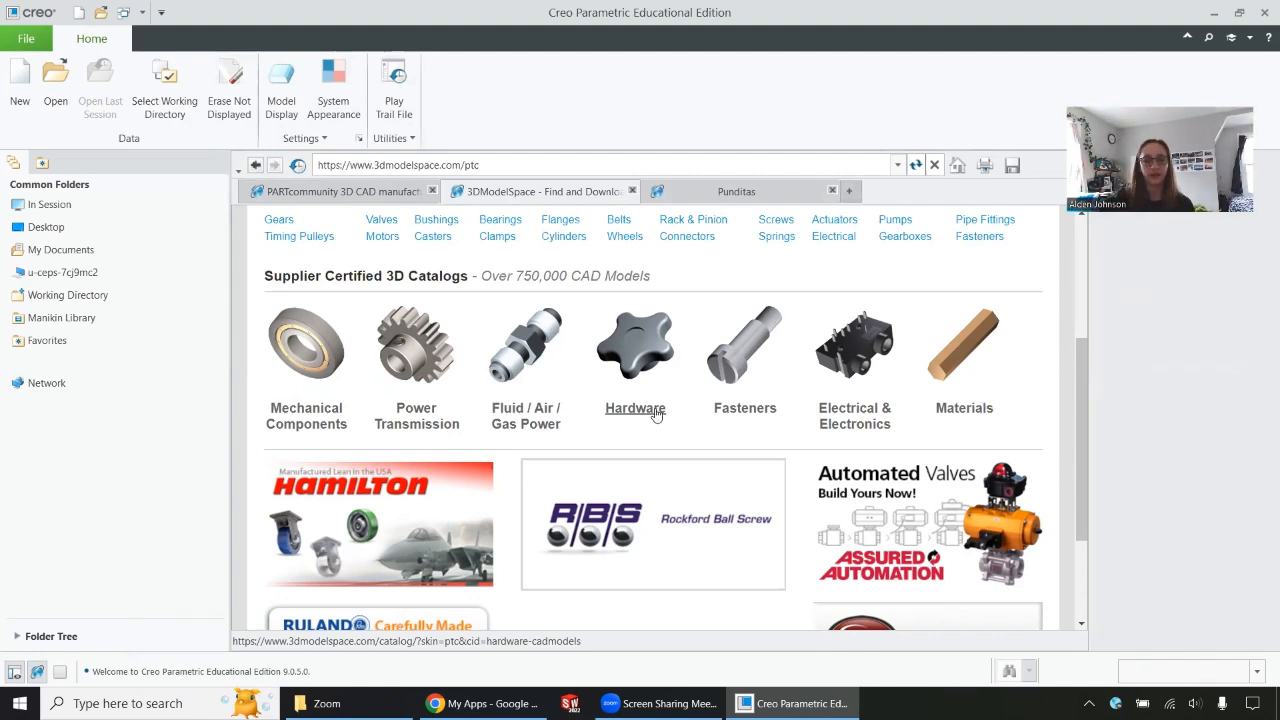
# Set the working directory to the Tutorials folder inside My Documents.
pyautogui.click(162, 91)
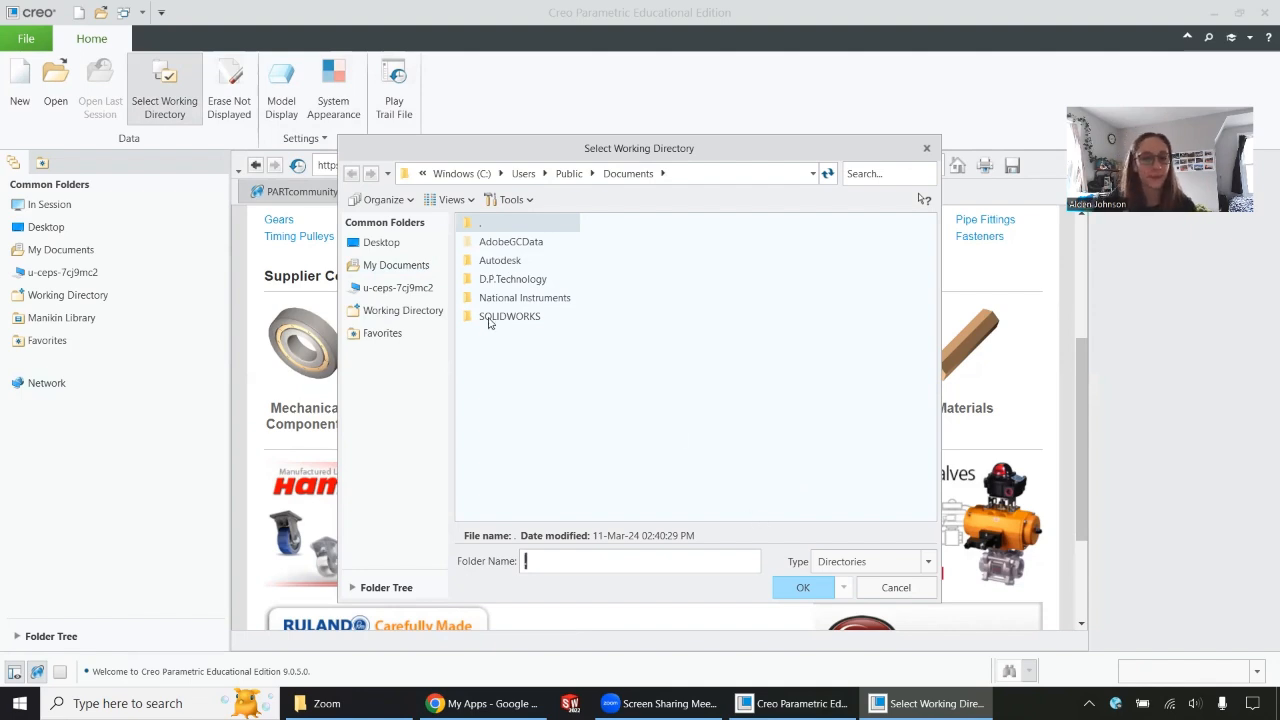
pyautogui.click(396, 265)
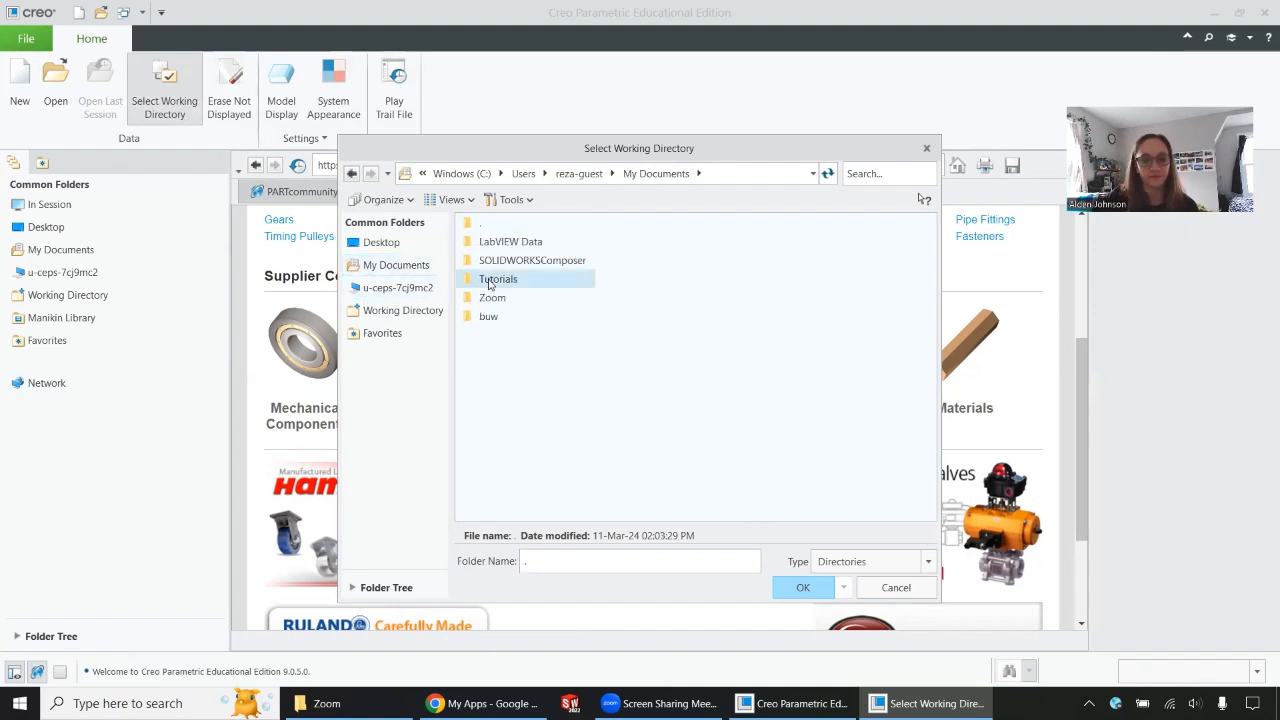
pyautogui.click(490, 285)
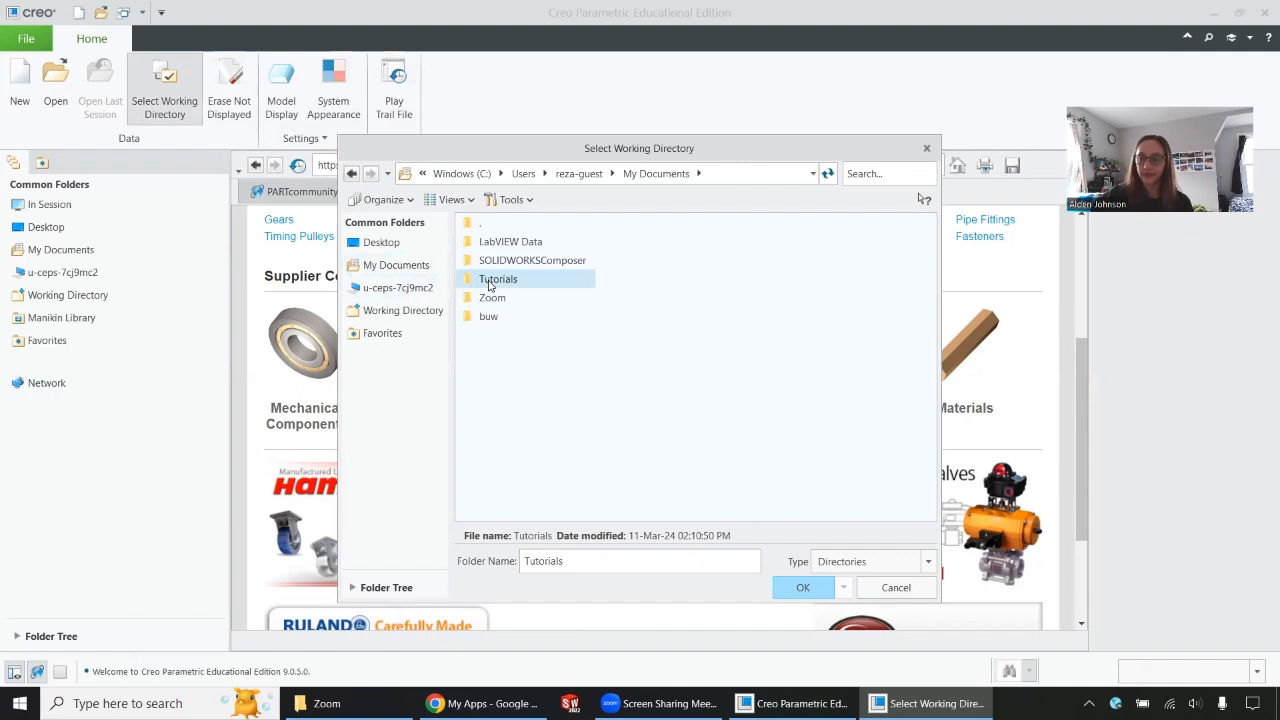
pyautogui.click(815, 593)
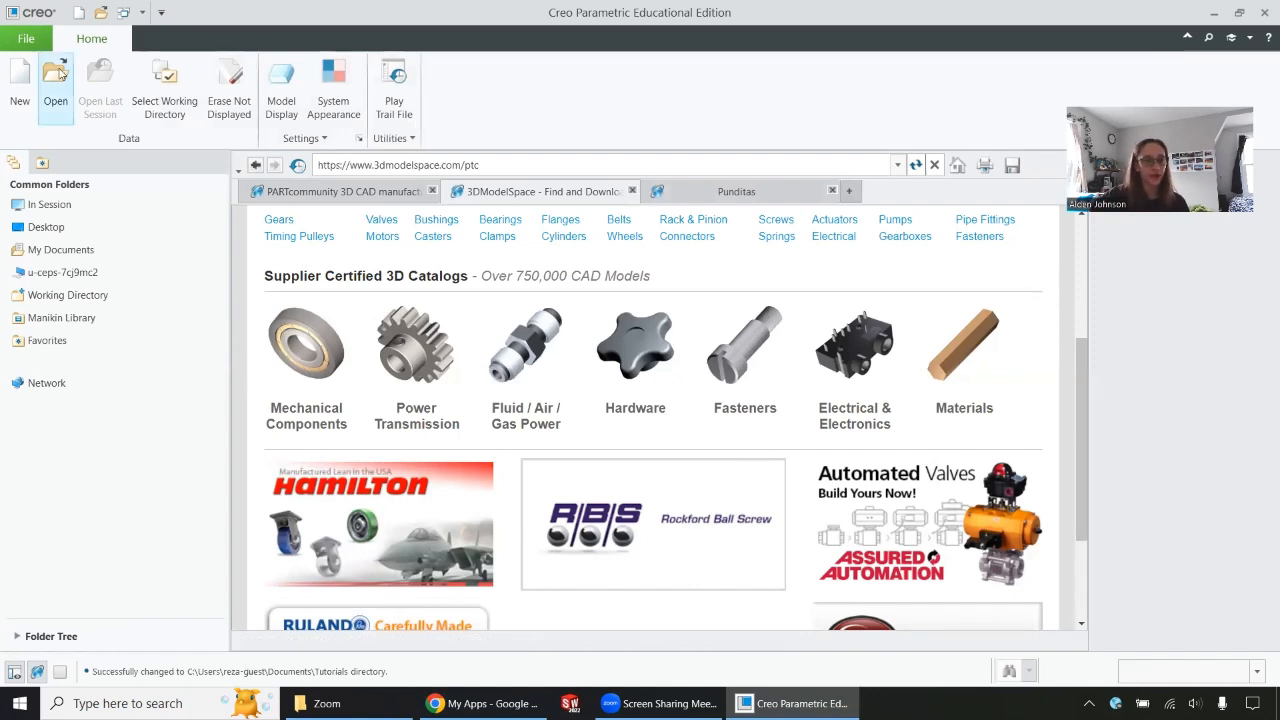
# Open the part file tutorial1.prt from the Tutorials working directory.
pyautogui.click(20, 78)
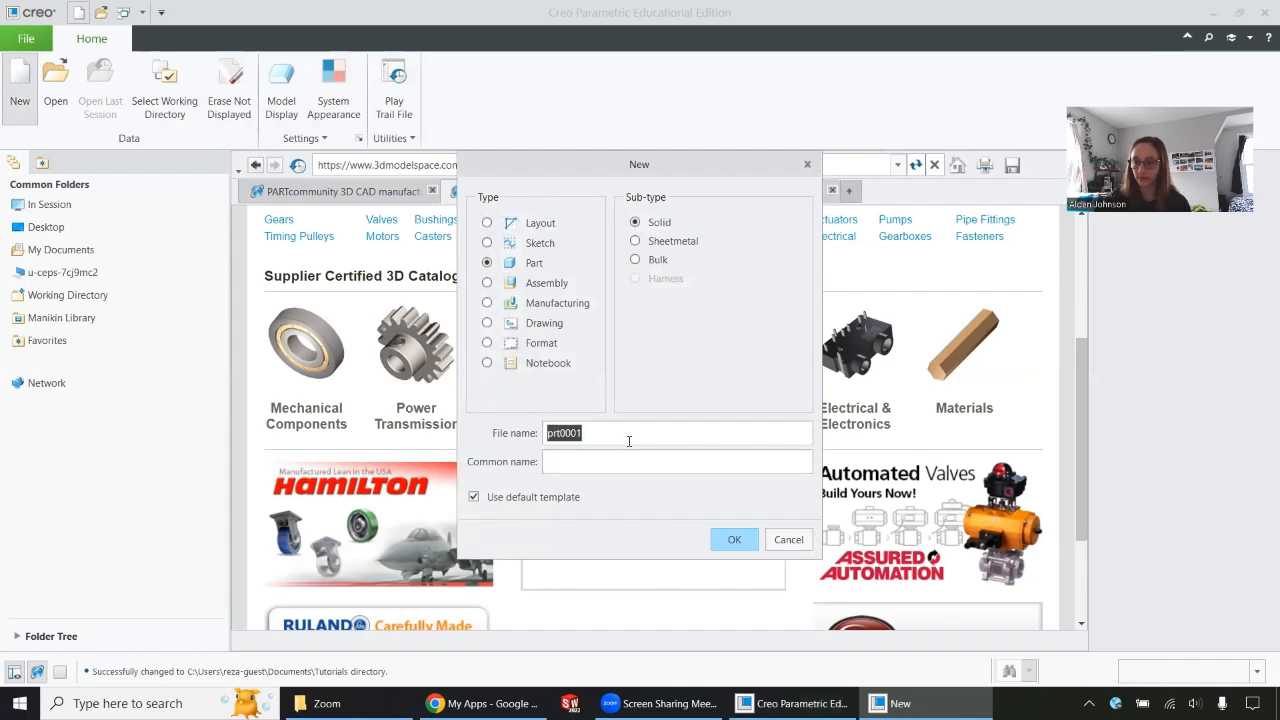
pyautogui.click(807, 166)
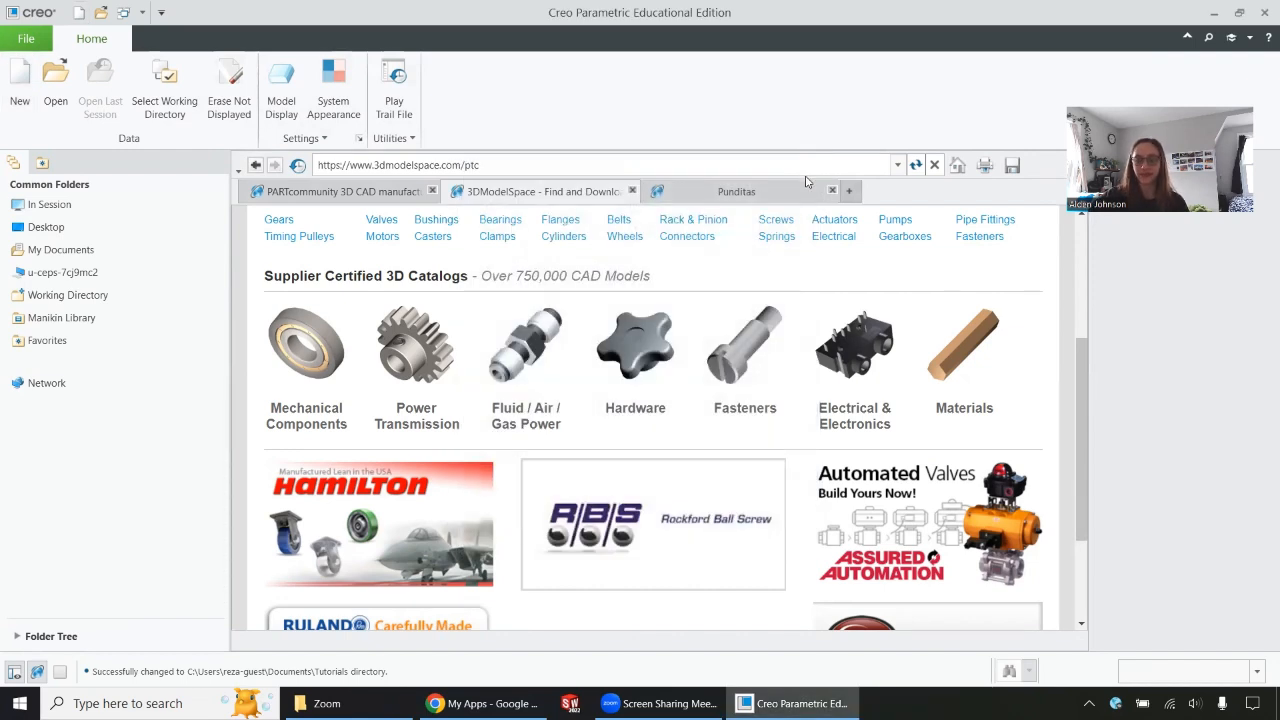
pyautogui.click(56, 72)
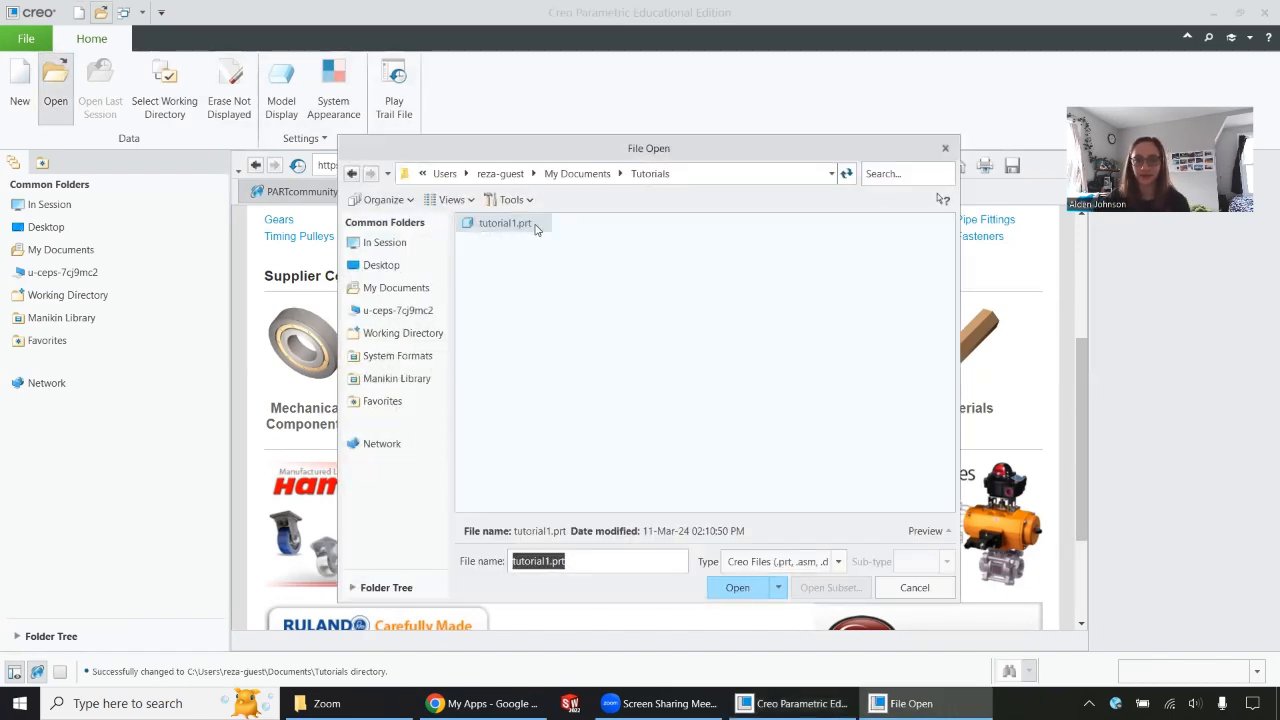
pyautogui.click(521, 224)
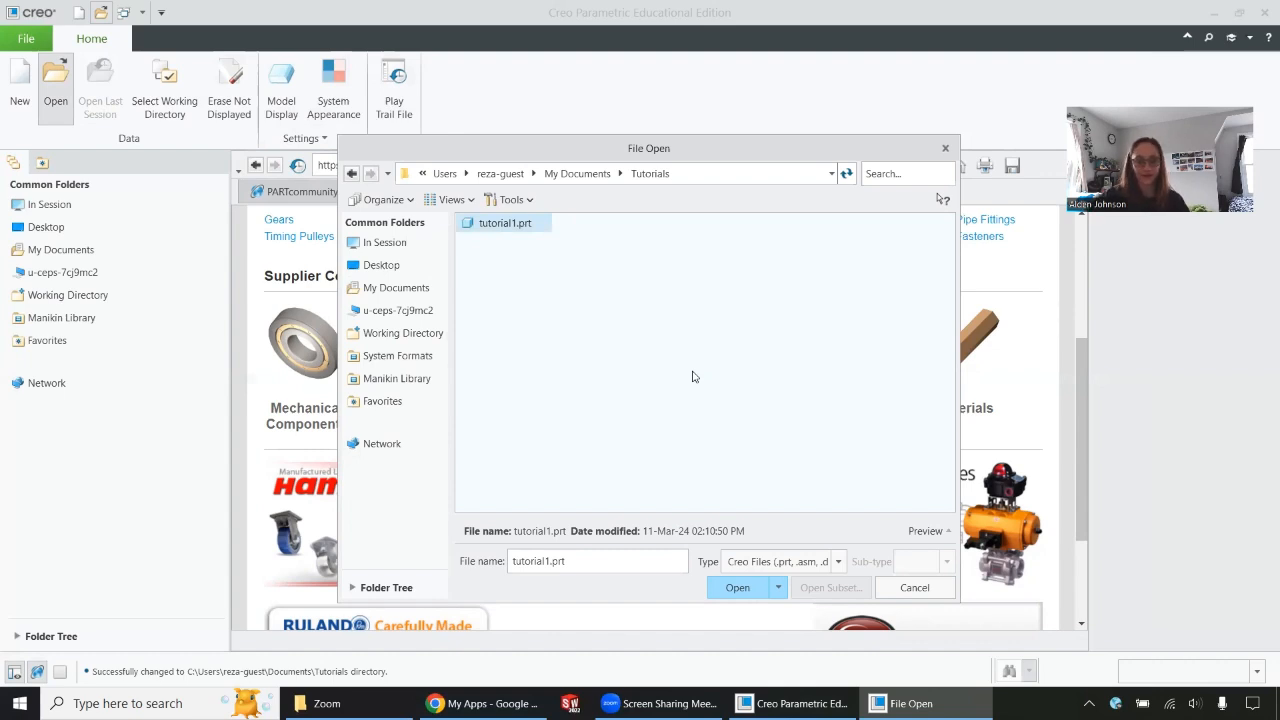
pyautogui.click(754, 589)
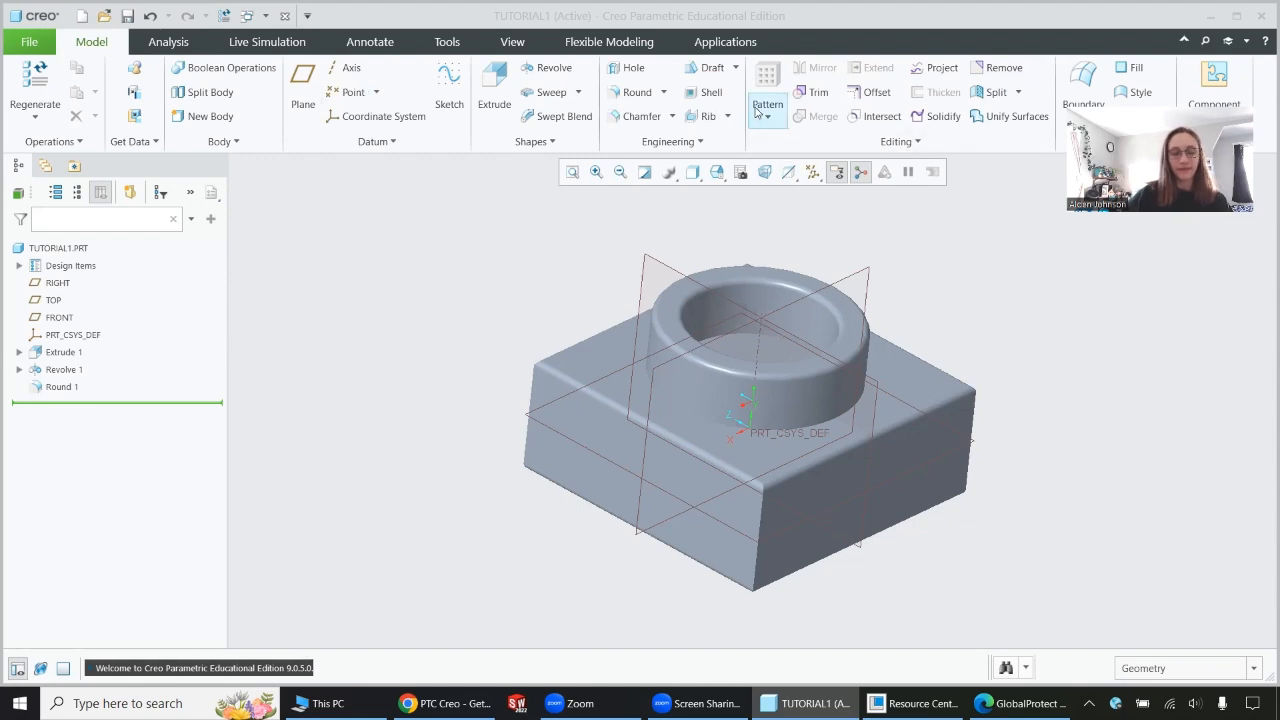
# Zoom out from the part and refit the whole model in the graphics window.
pyautogui.click(600, 175)
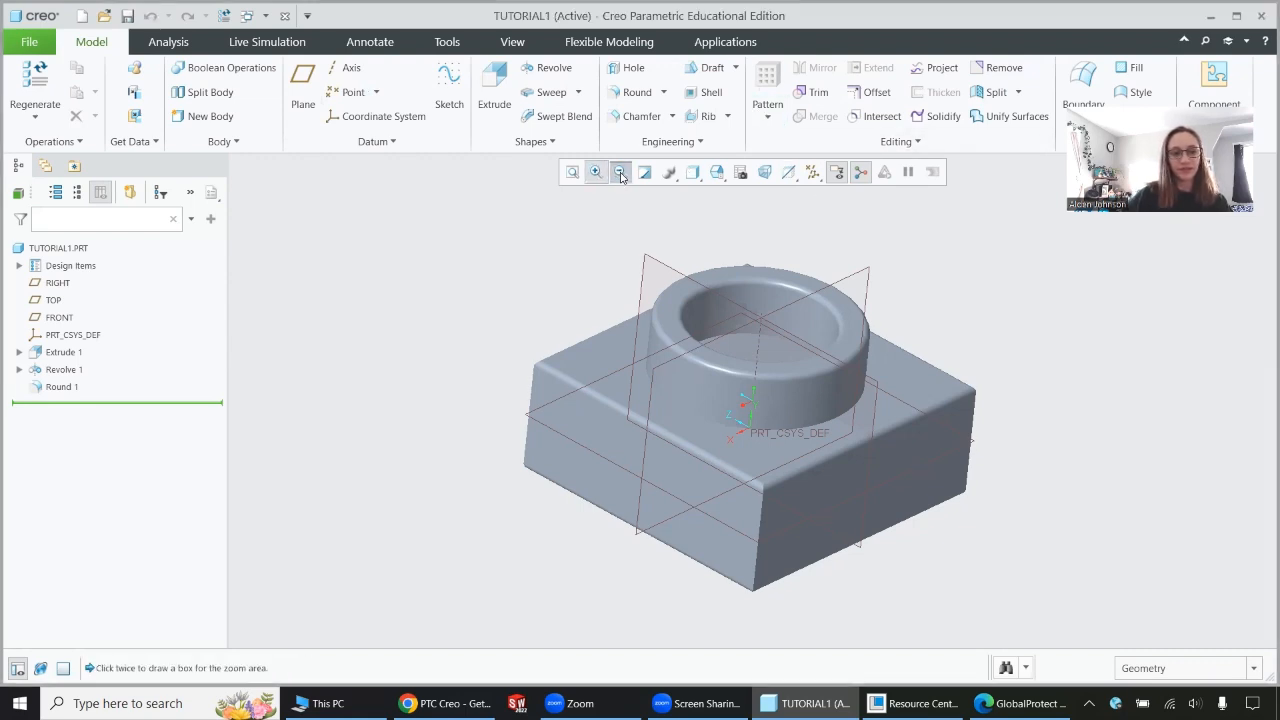
pyautogui.click(620, 172)
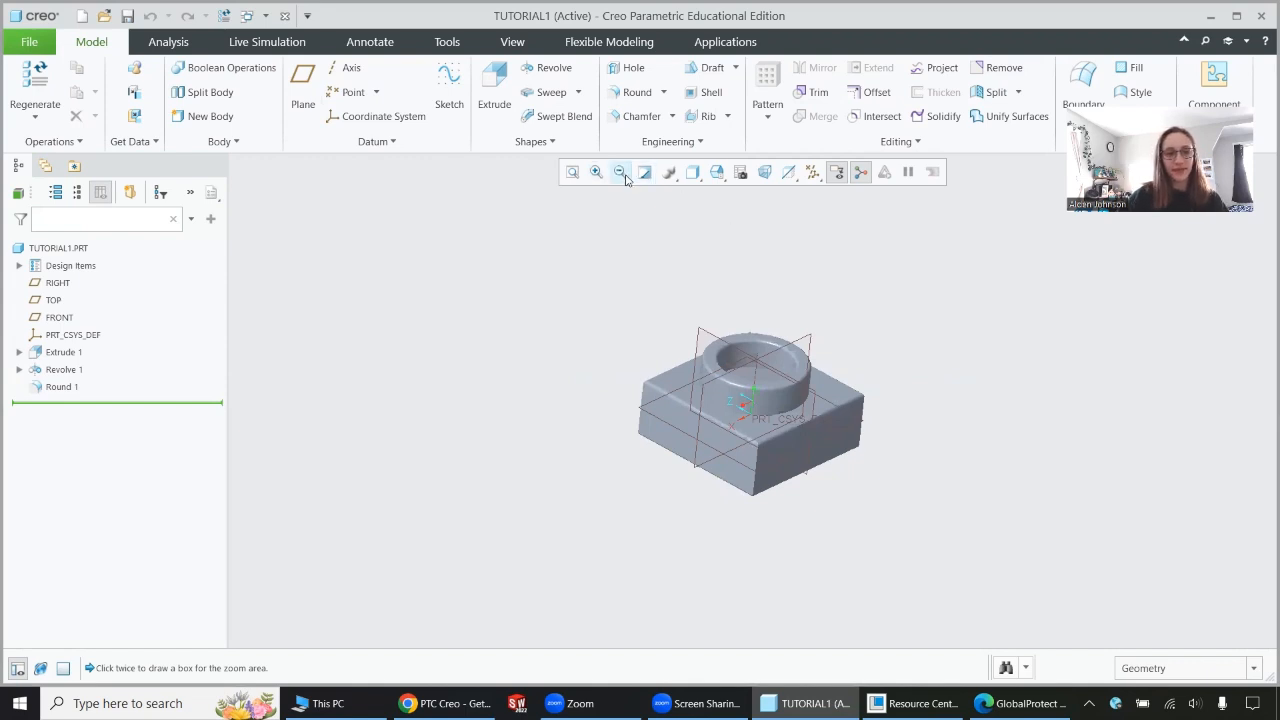
pyautogui.click(572, 172)
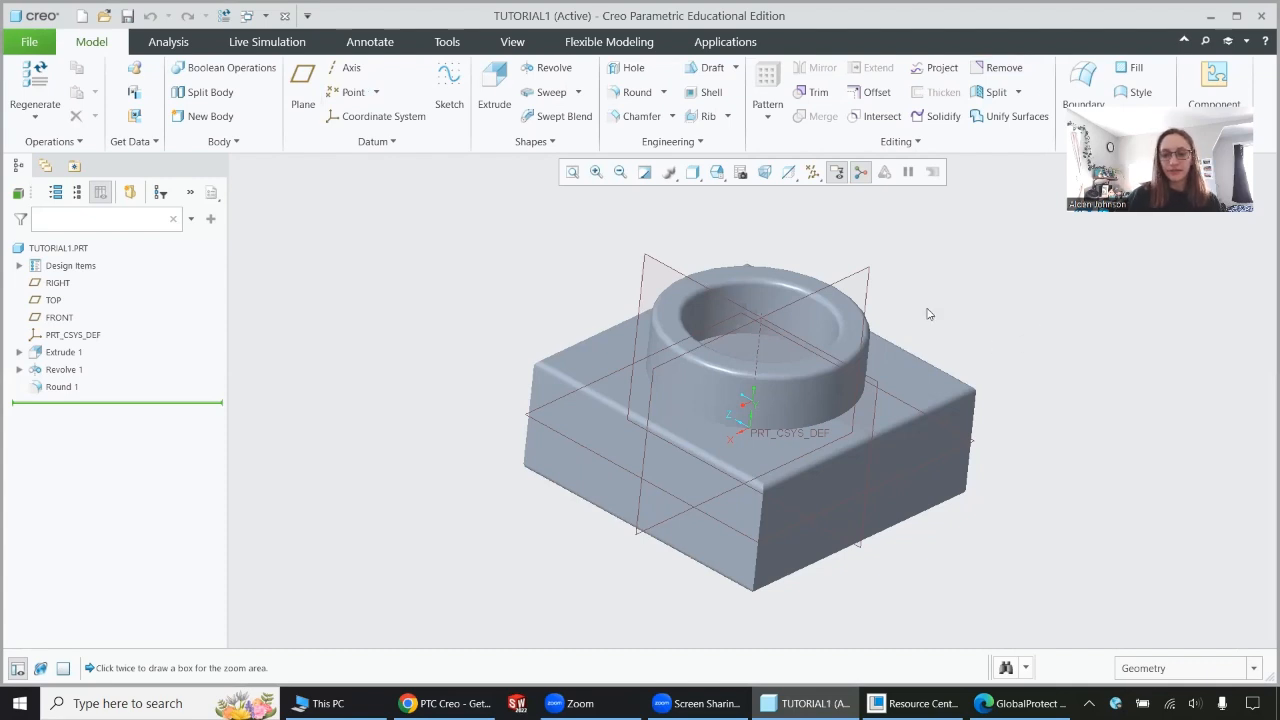
# Preview the part in the Shading With Edges and Hidden Line display styles, finishing with Shading With Reflections.
pyautogui.click(692, 172)
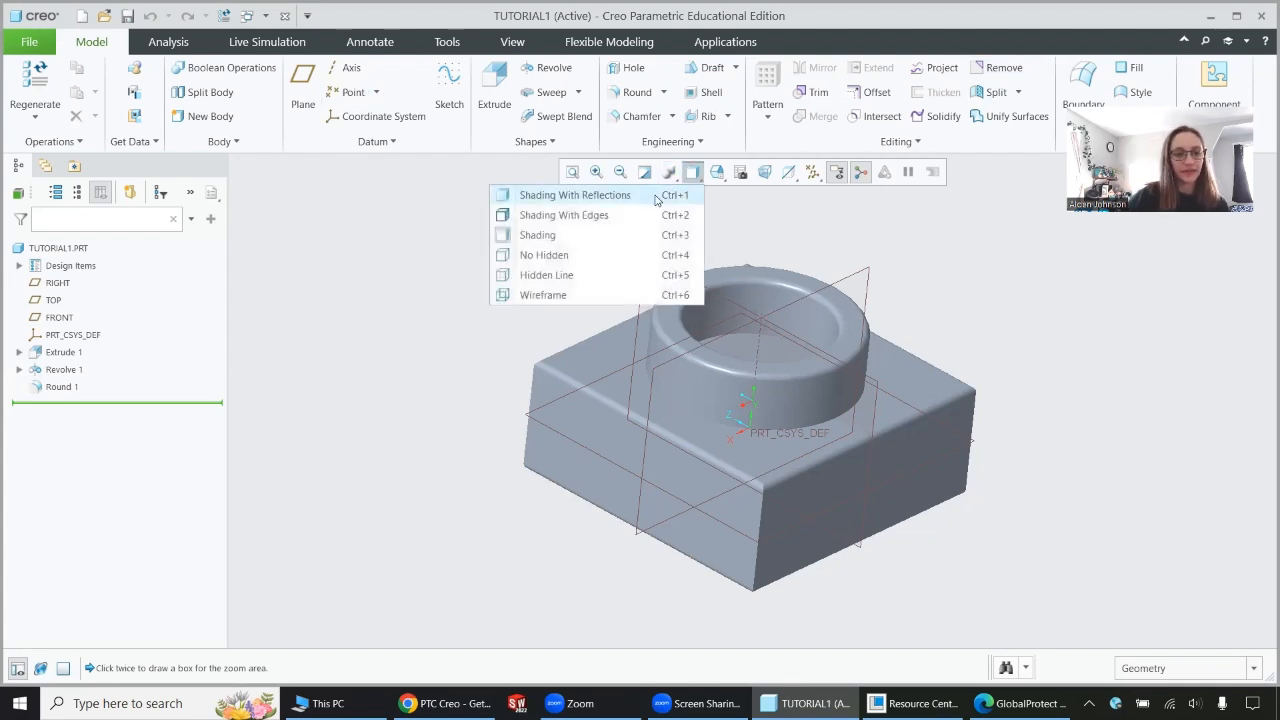
pyautogui.click(605, 215)
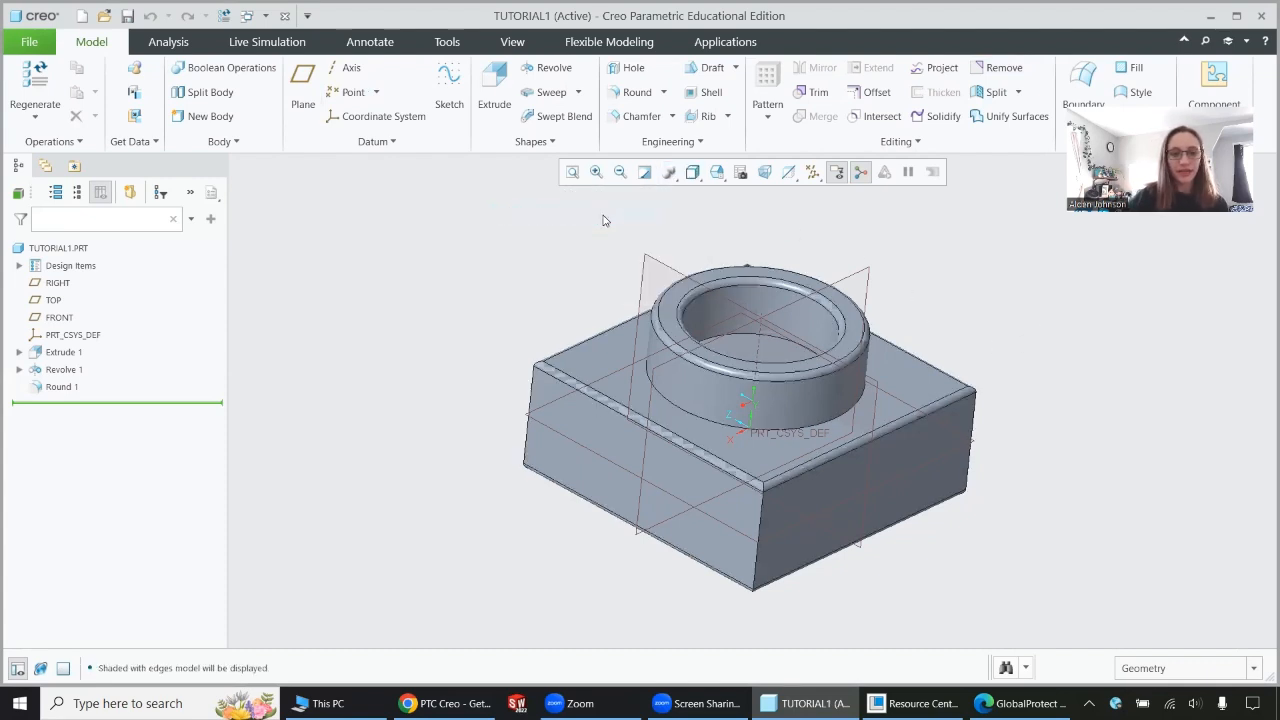
pyautogui.click(714, 174)
pyautogui.click(653, 288)
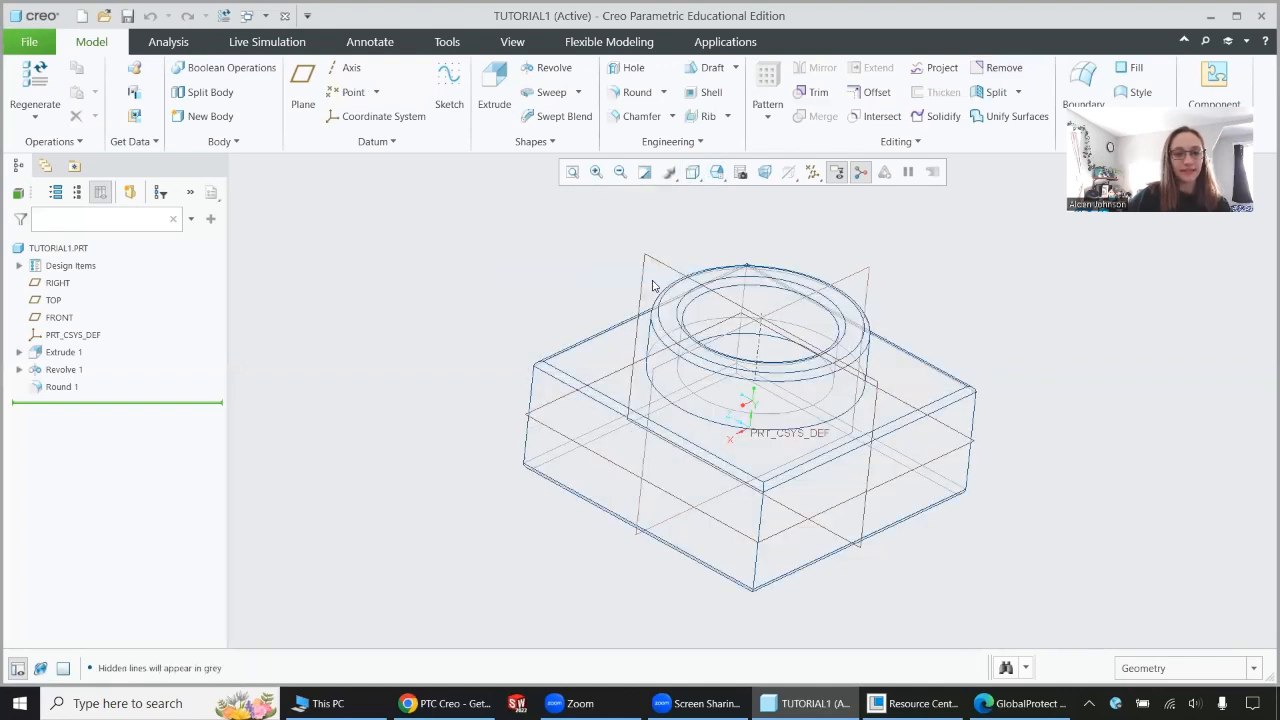
pyautogui.click(692, 172)
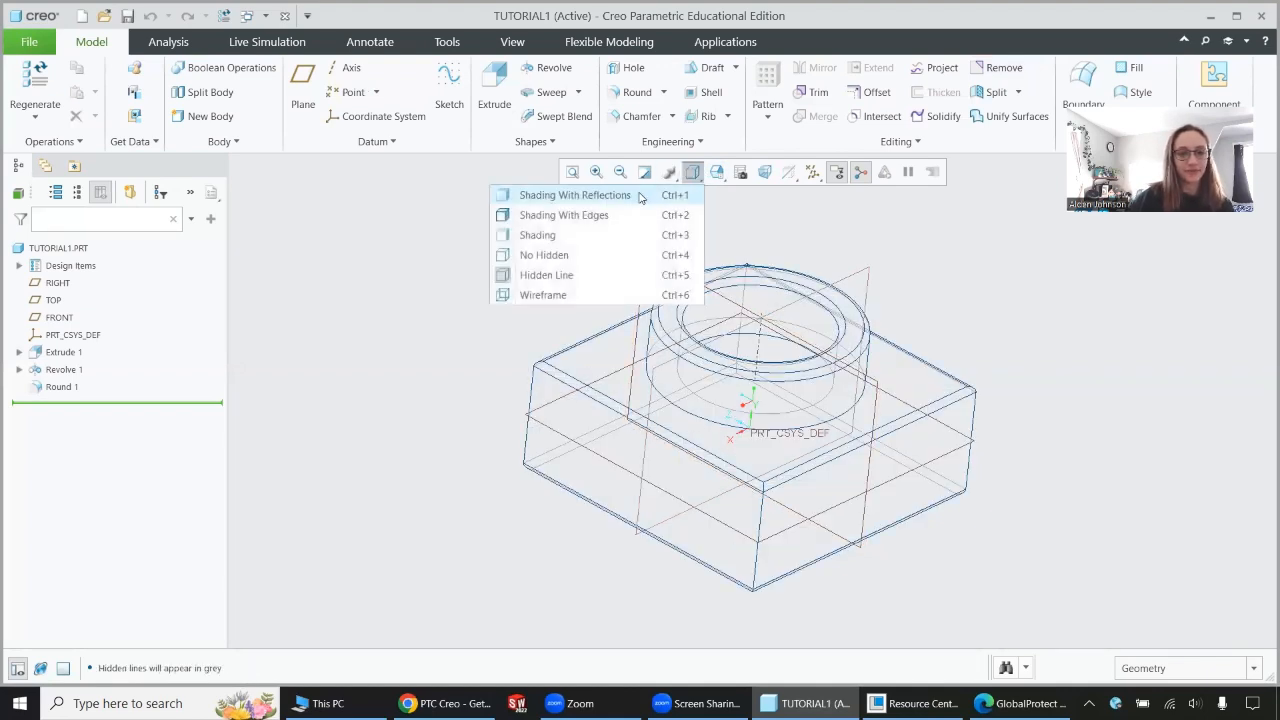
pyautogui.click(641, 197)
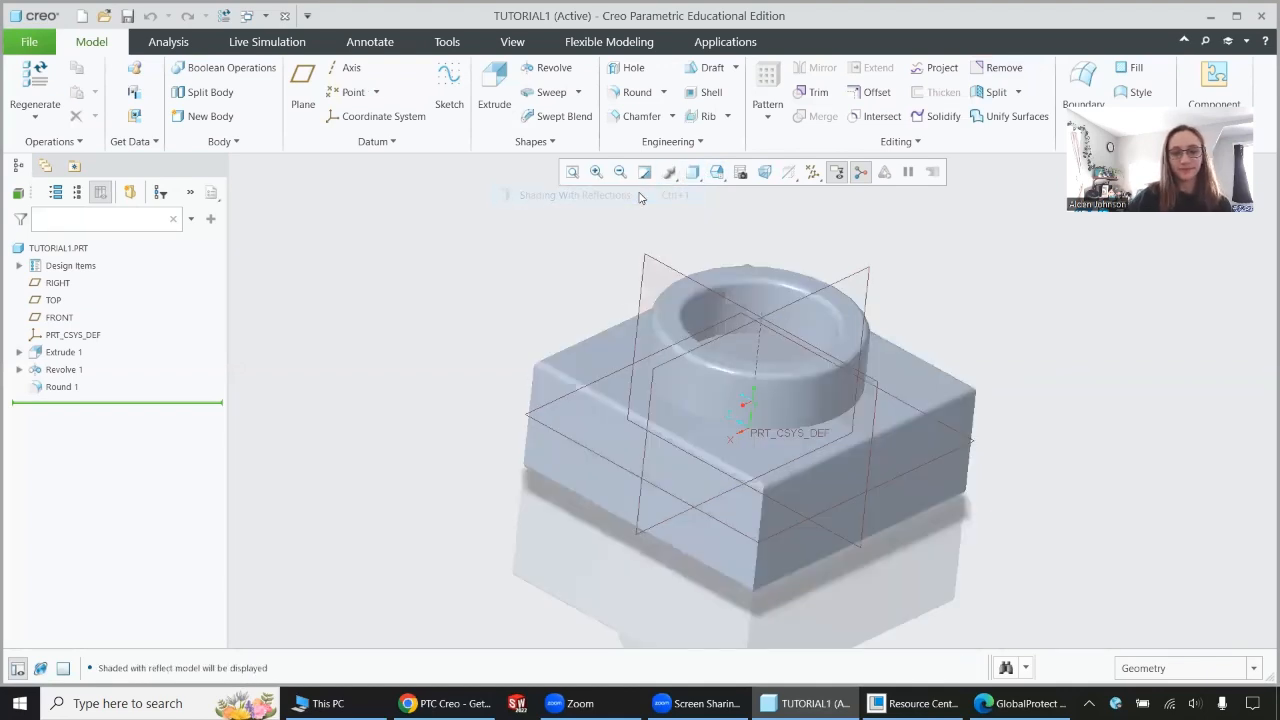
# View the part in the saved BACK, FRONT and BOTTOM orientations and return it to Standard Orientation.
pyautogui.click(720, 176)
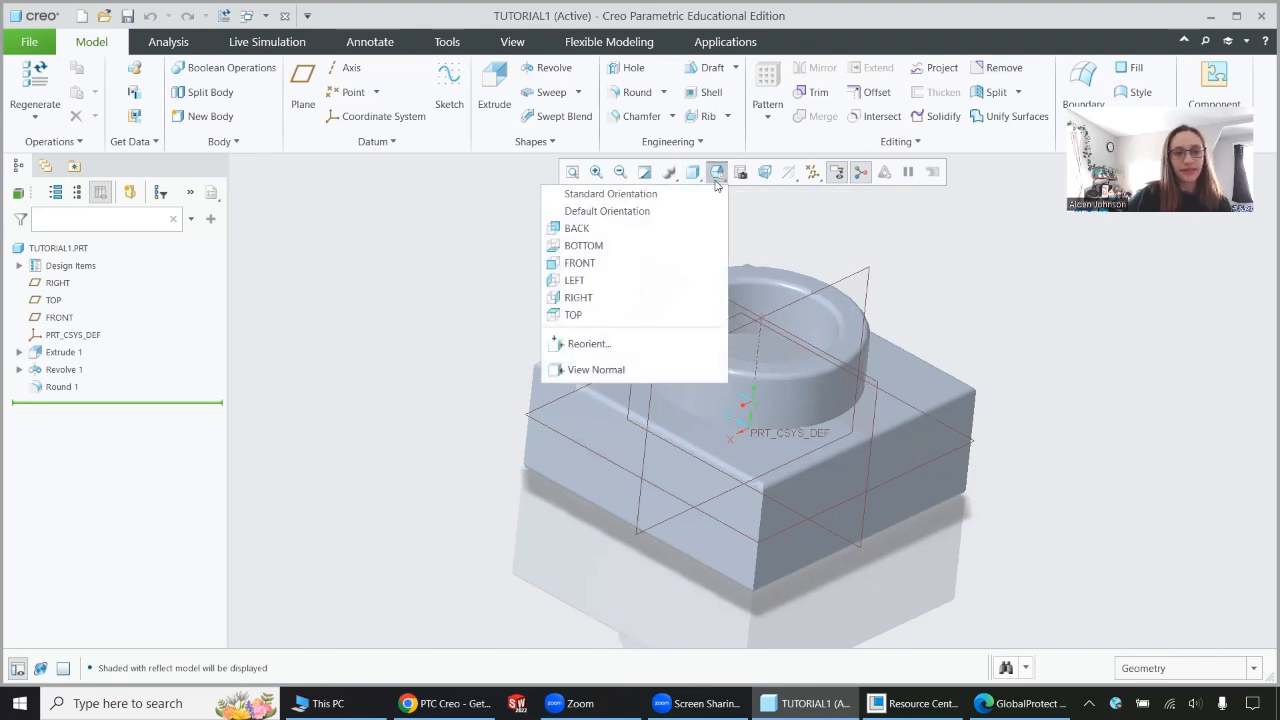
pyautogui.click(577, 229)
pyautogui.click(718, 173)
pyautogui.click(654, 263)
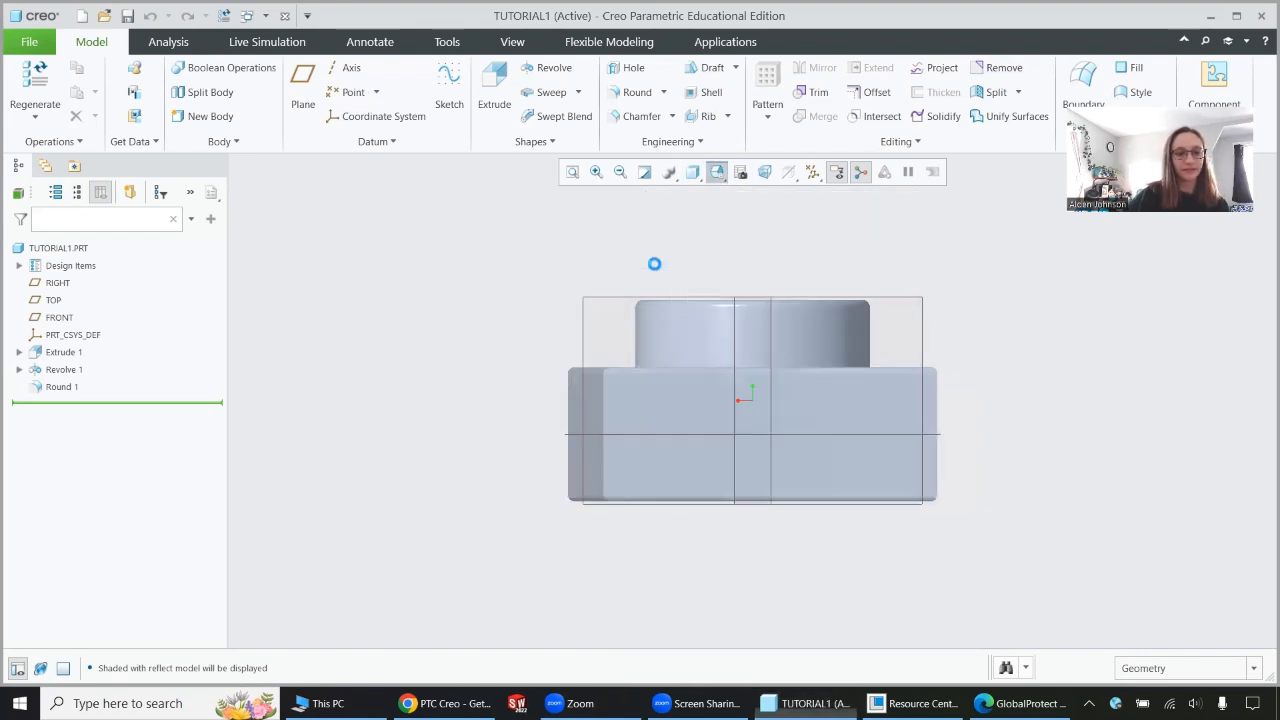
pyautogui.click(718, 173)
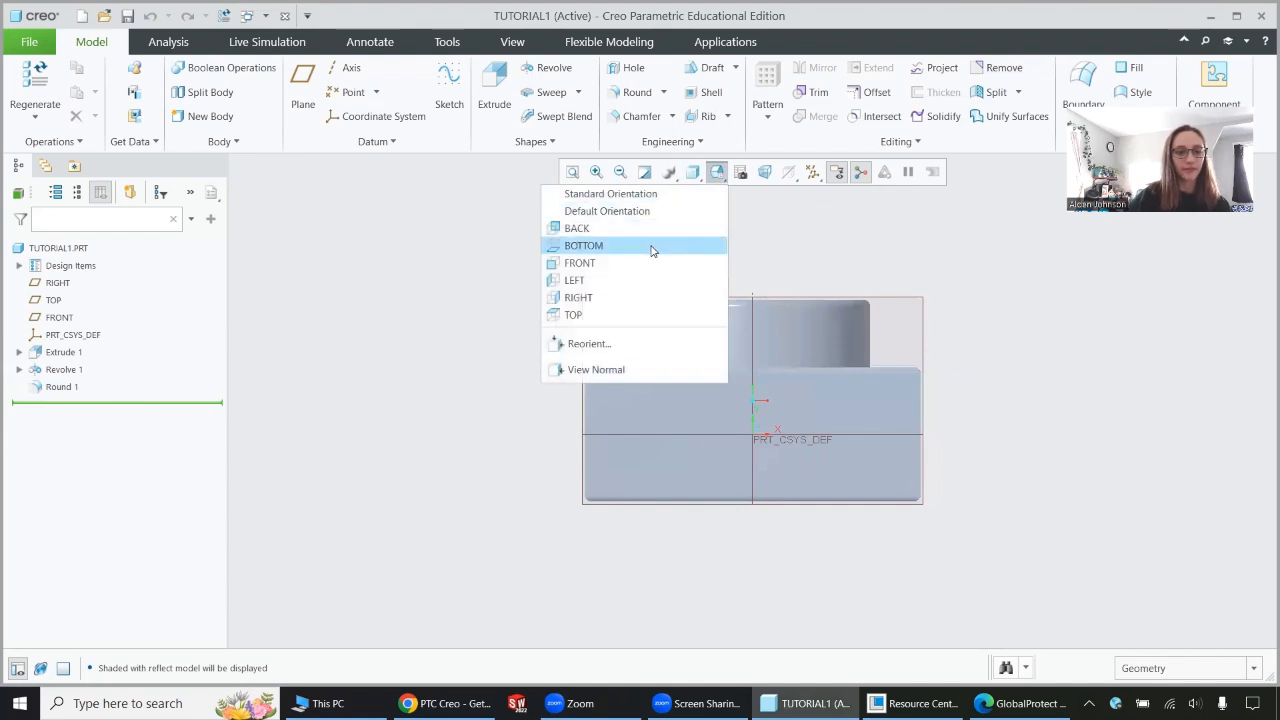
pyautogui.click(651, 248)
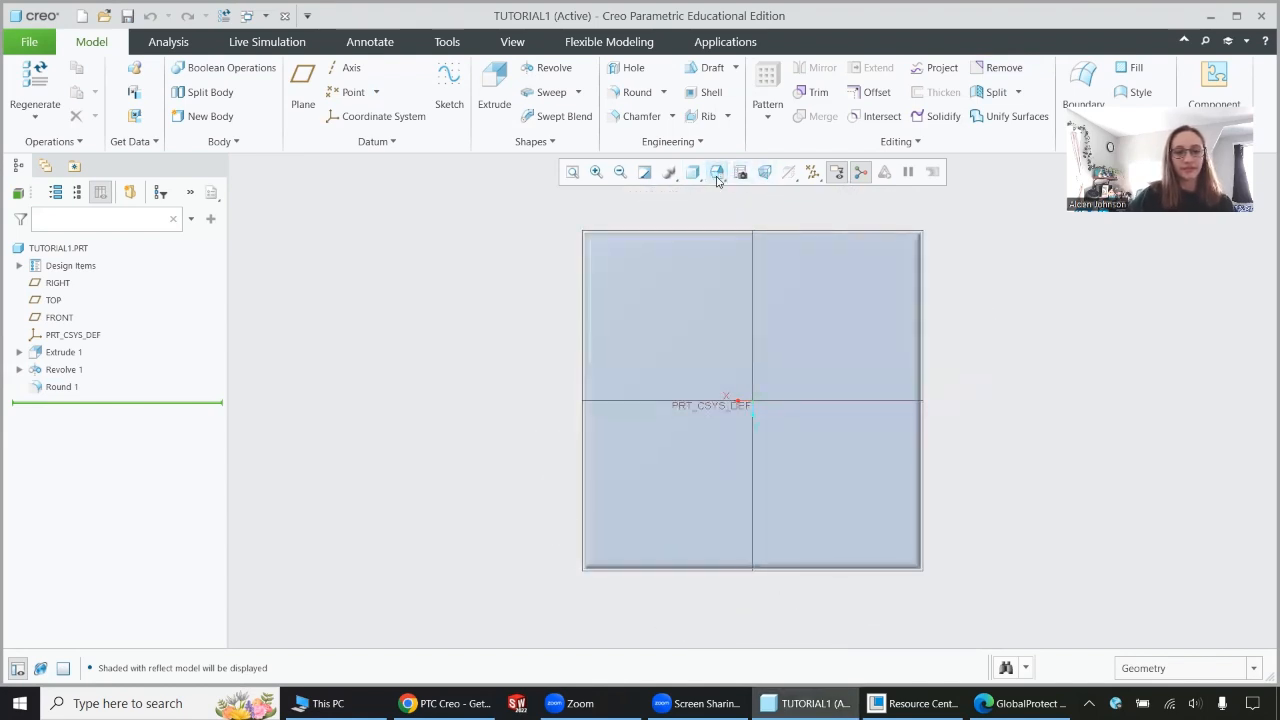
pyautogui.click(717, 175)
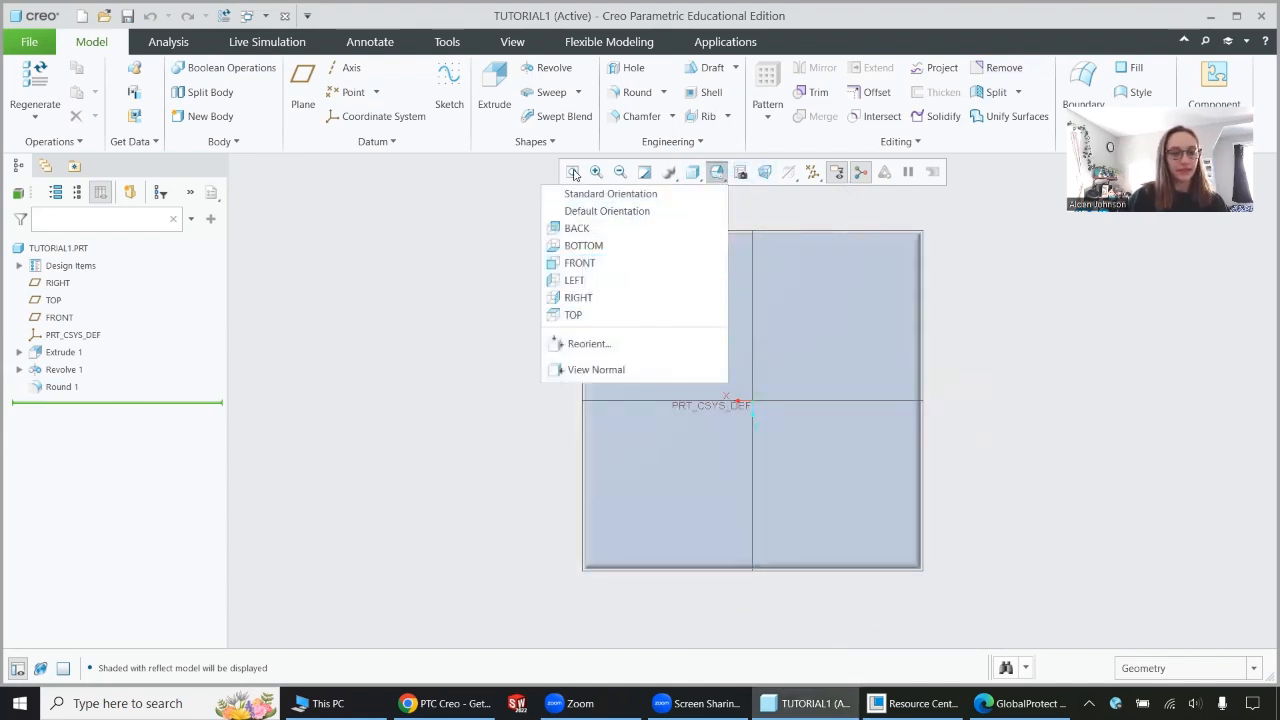
pyautogui.click(593, 194)
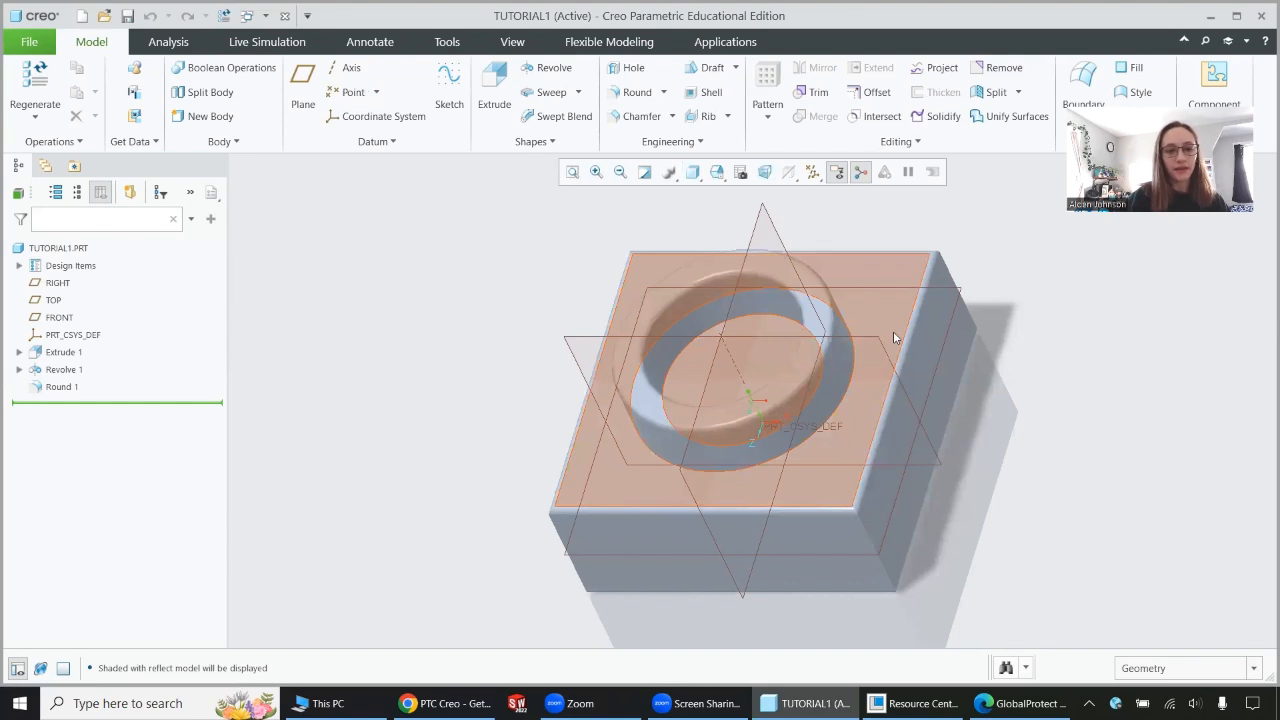
# Toggle the axis display, the plane display and all datum display filters off and back on.
pyautogui.click(812, 172)
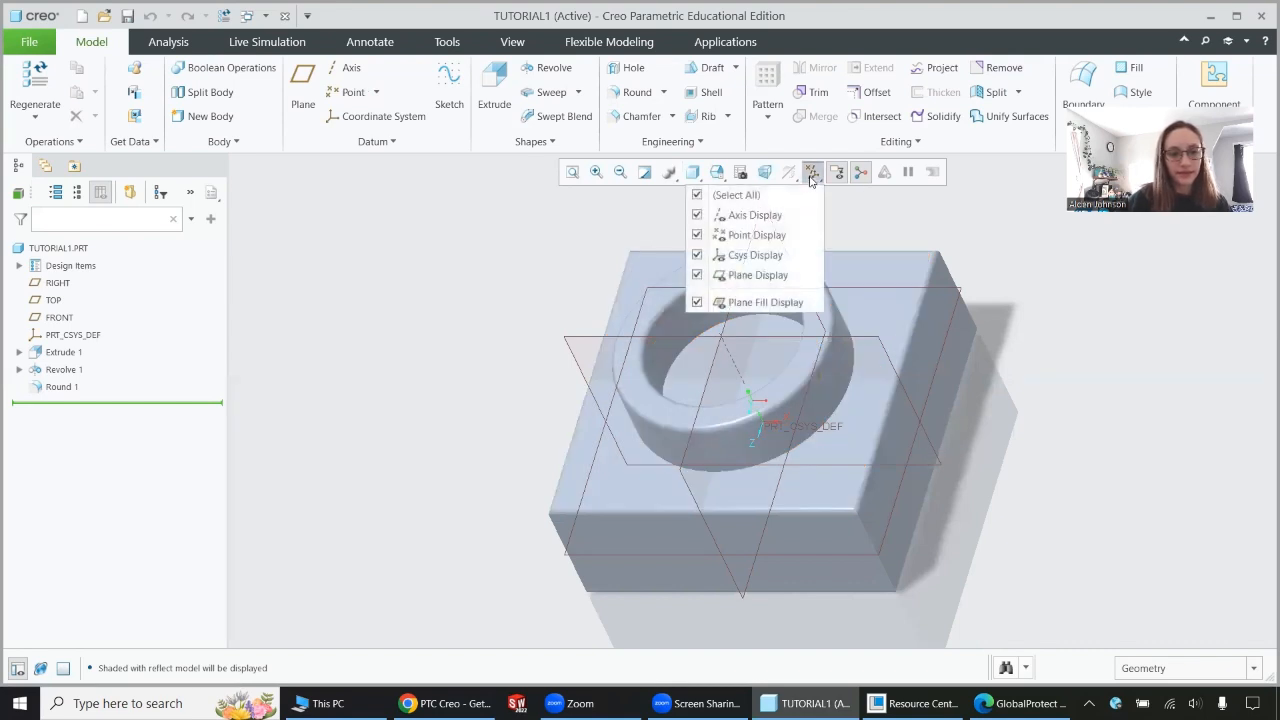
pyautogui.click(697, 216)
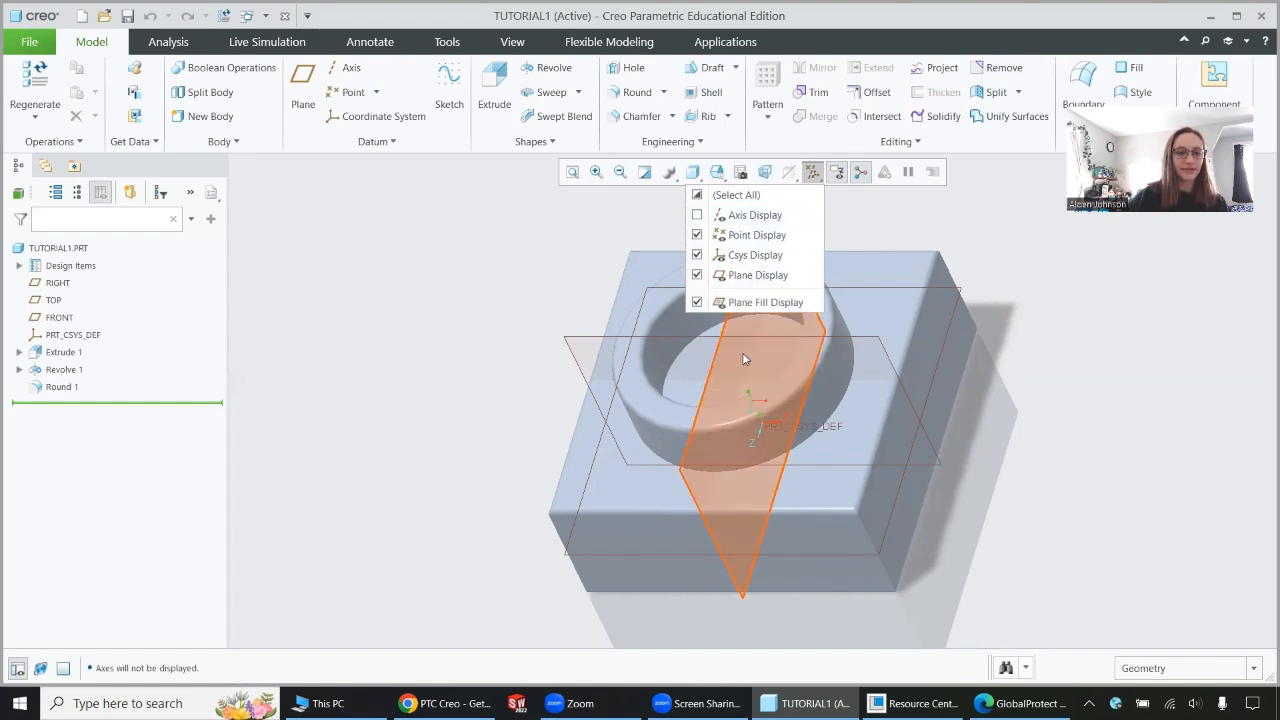
pyautogui.click(697, 216)
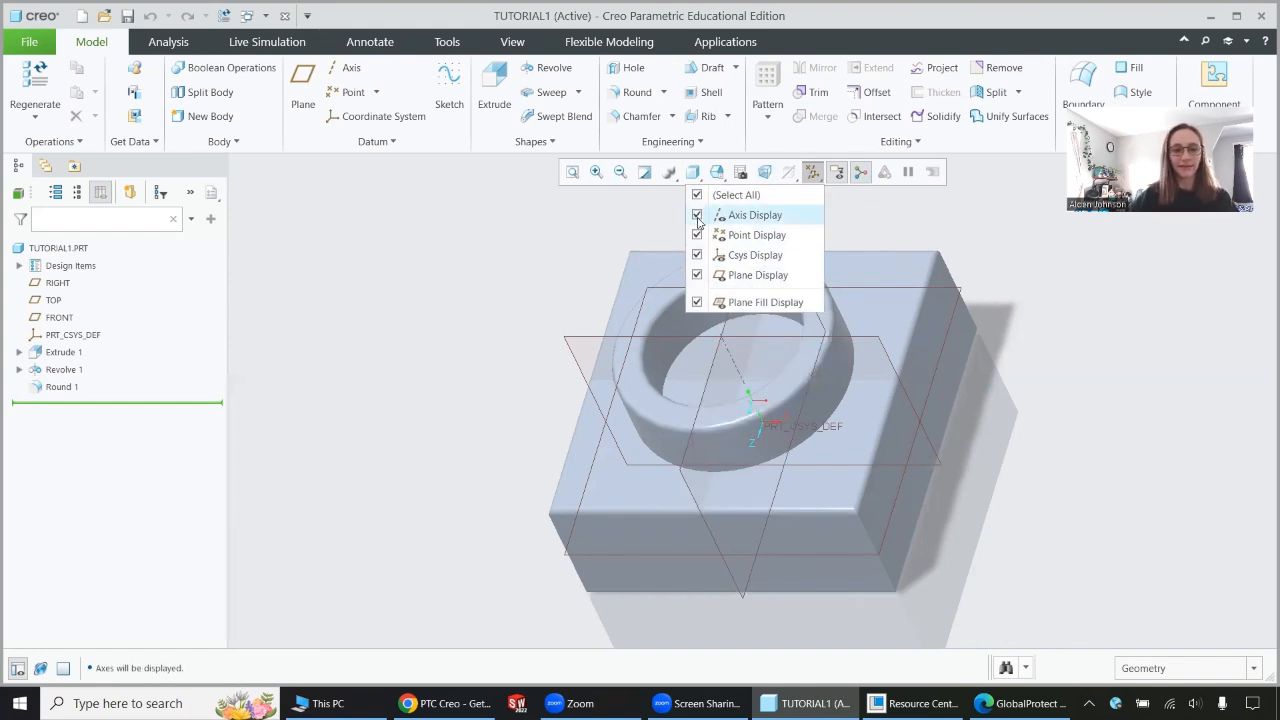
pyautogui.click(698, 276)
pyautogui.click(698, 276)
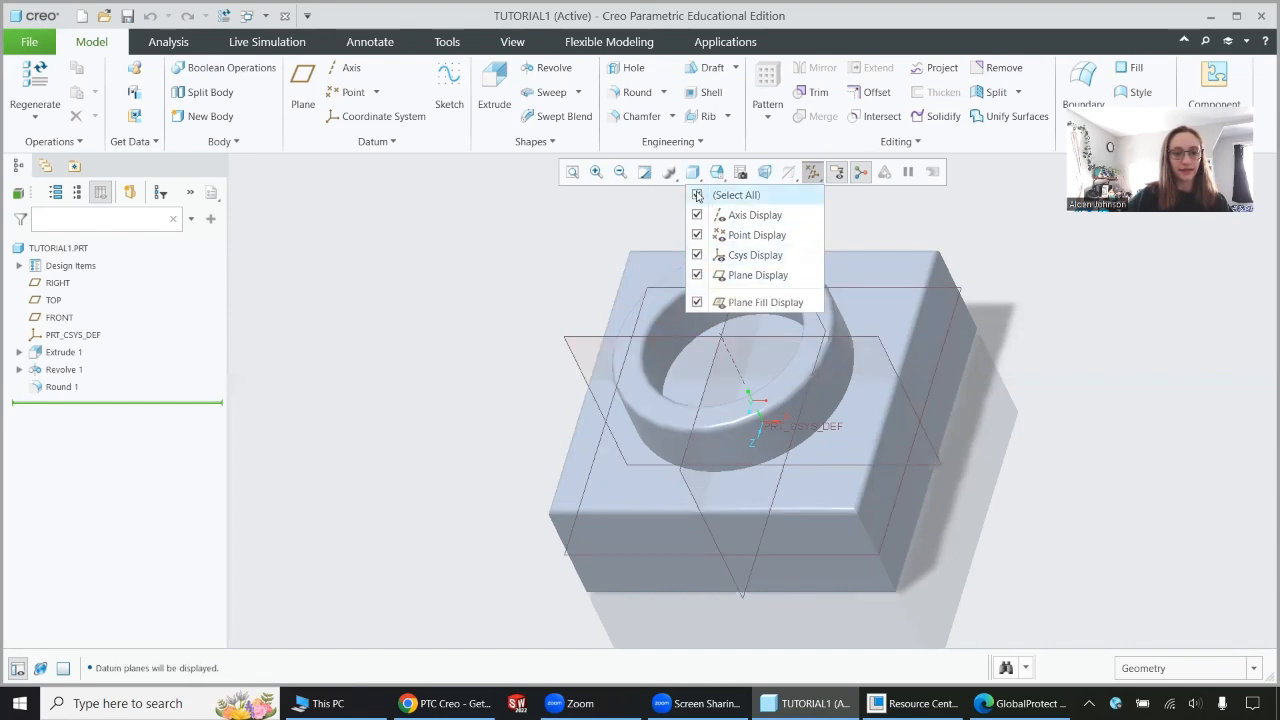
pyautogui.click(697, 195)
pyautogui.click(697, 195)
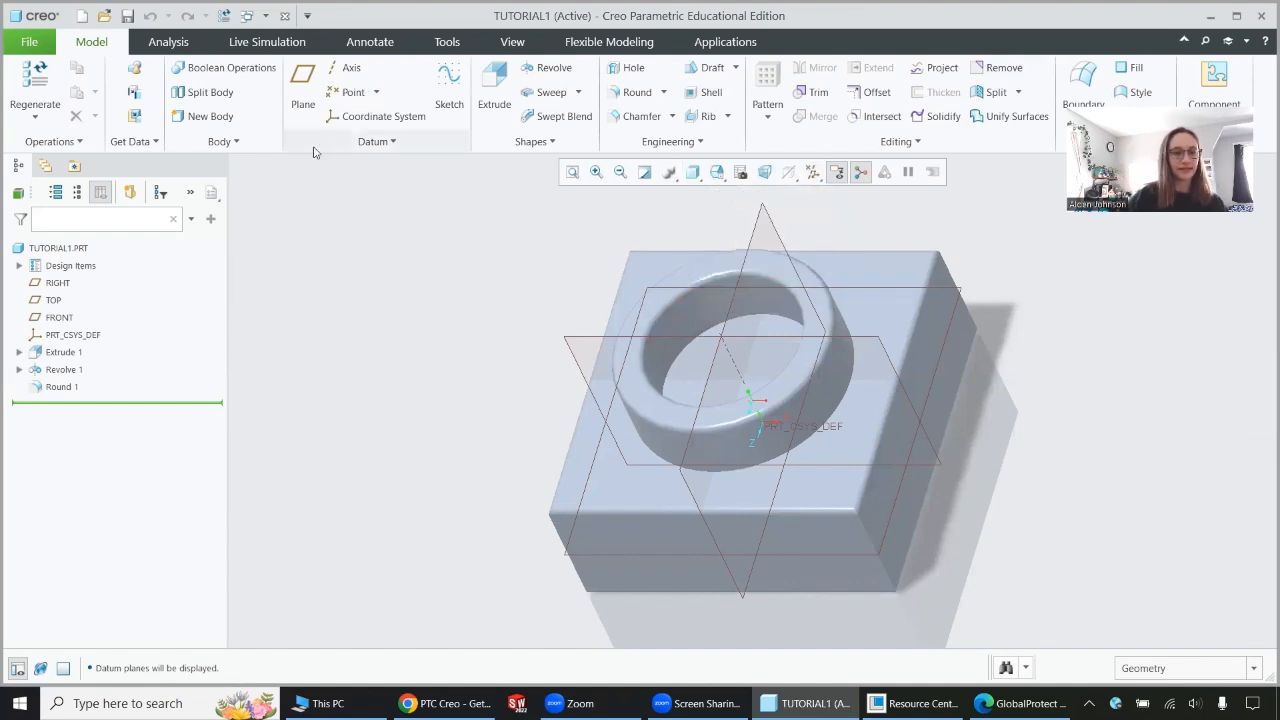
# Box-select the part and its datums, clear the selection, and review the selection filter choices, keeping Geometry.
pyautogui.moveTo(237, 165); pyautogui.dragTo(1254, 646)
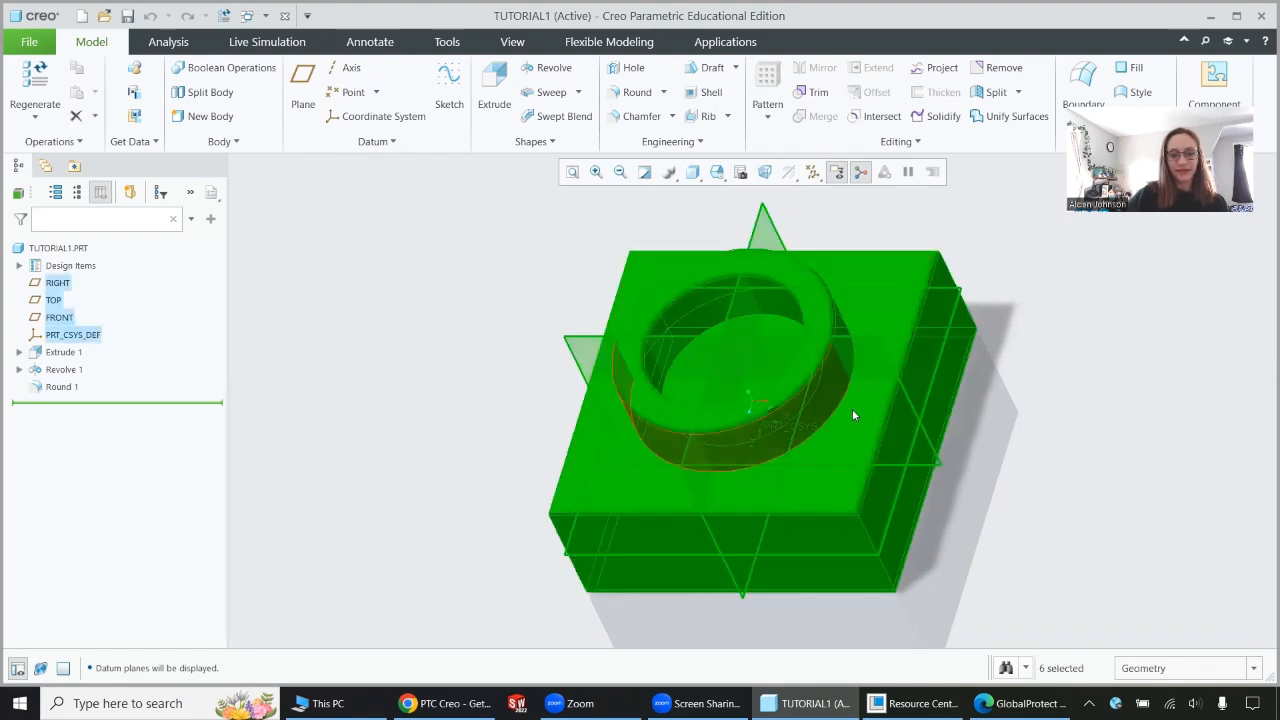
pyautogui.click(1147, 449)
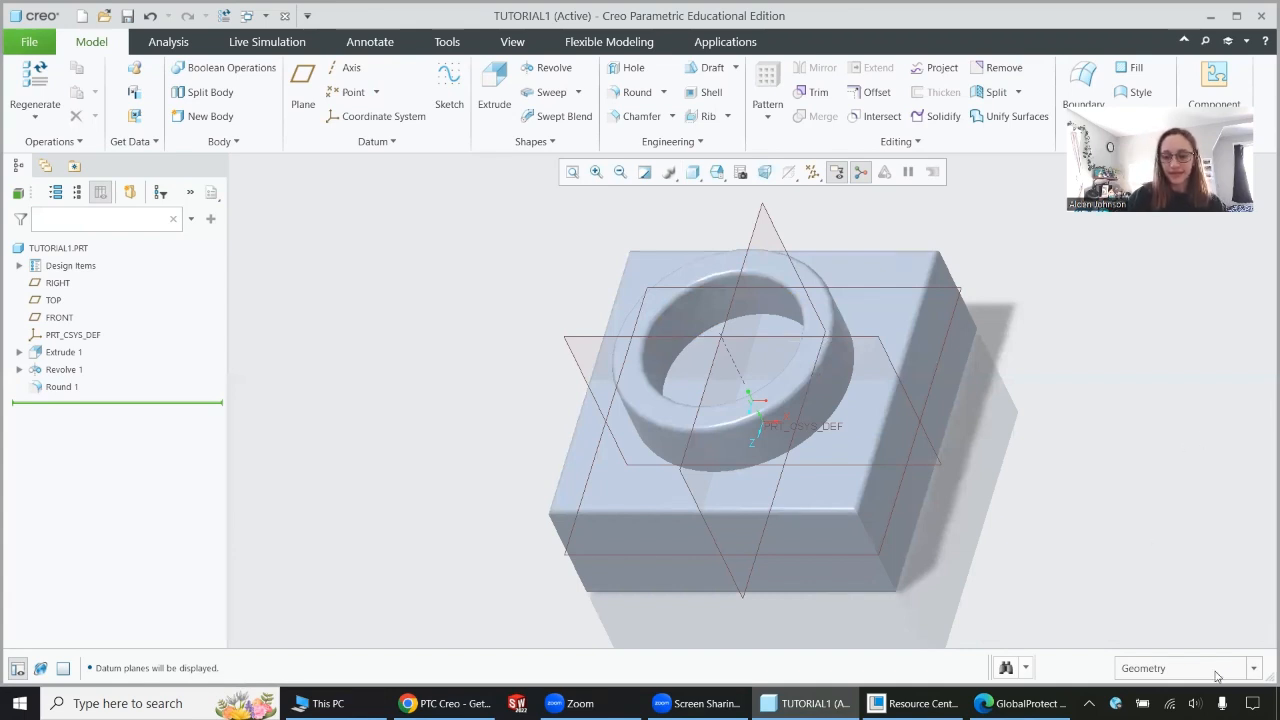
pyautogui.click(1255, 670)
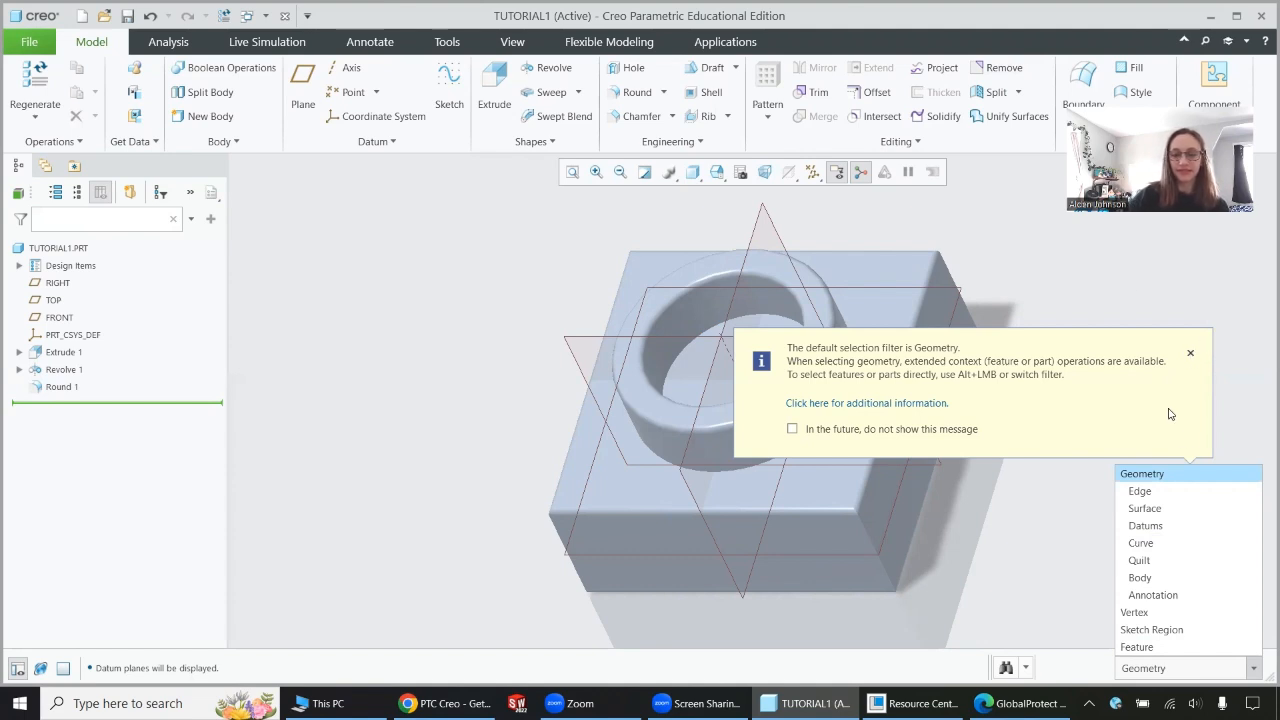
pyautogui.click(1188, 473)
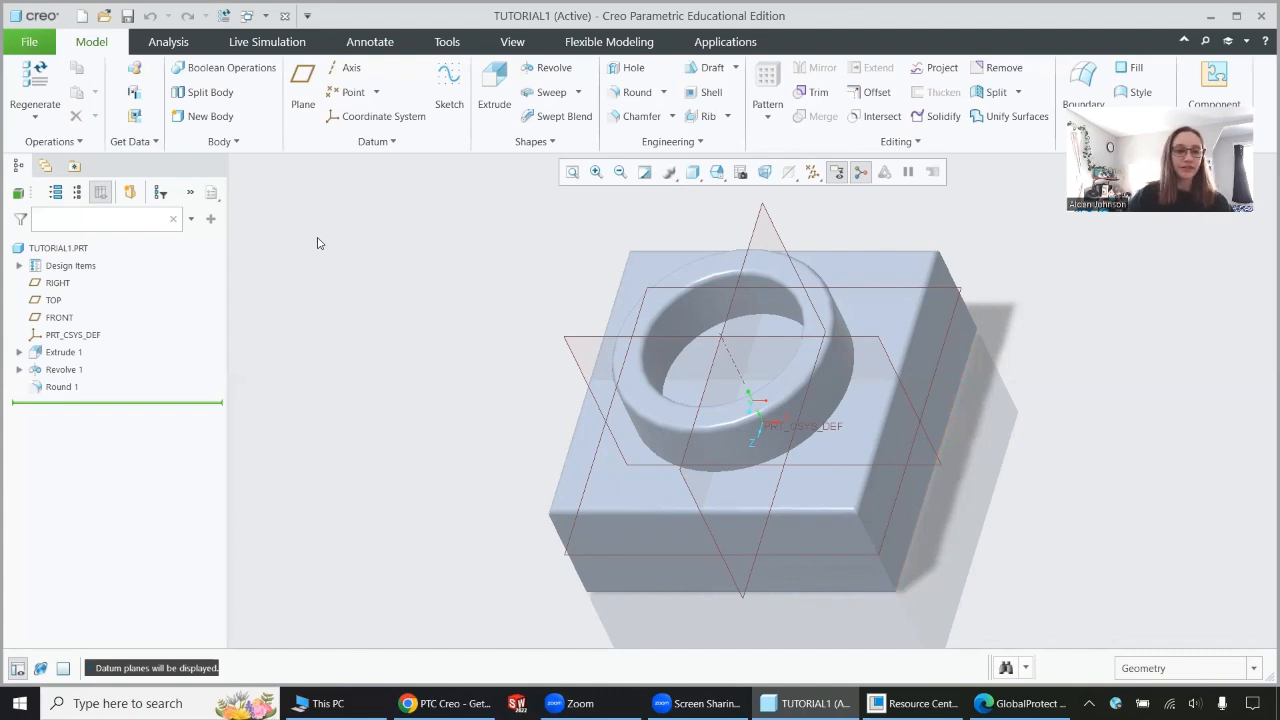
# Add the Sweep command to the Quick Access Toolbar and remove it again.
pyautogui.rightClick(562, 103)
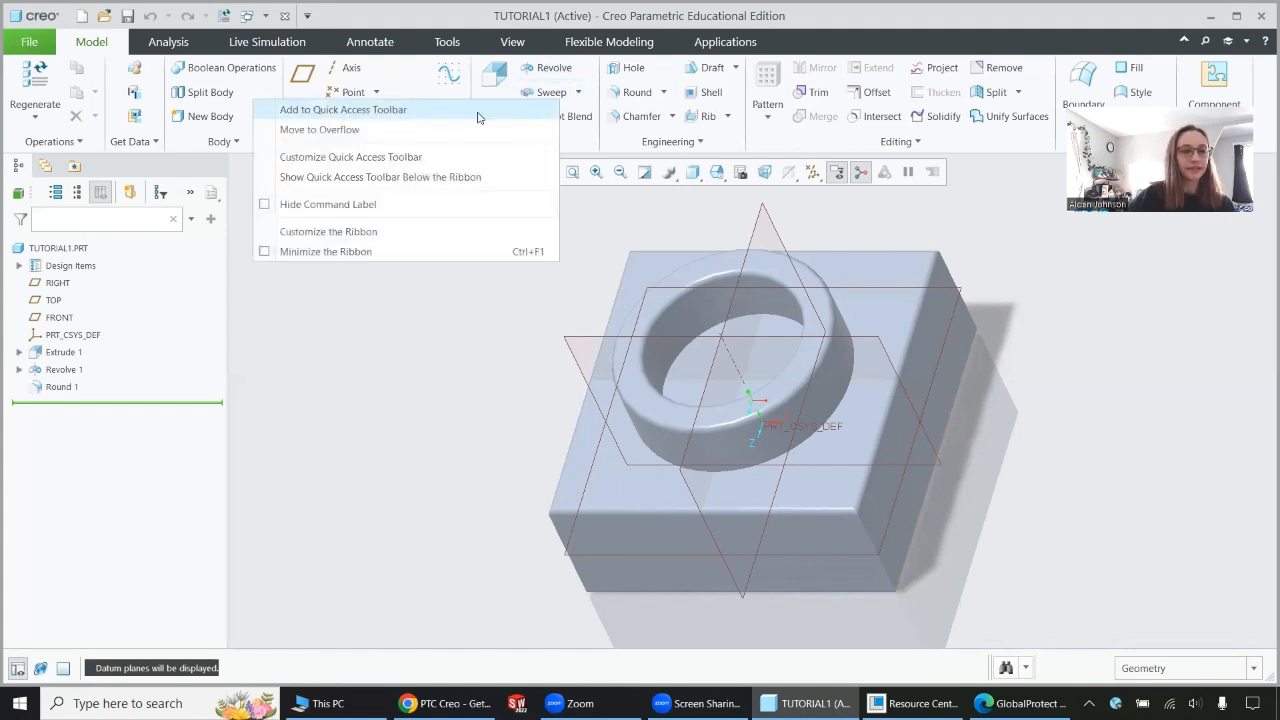
pyautogui.click(428, 112)
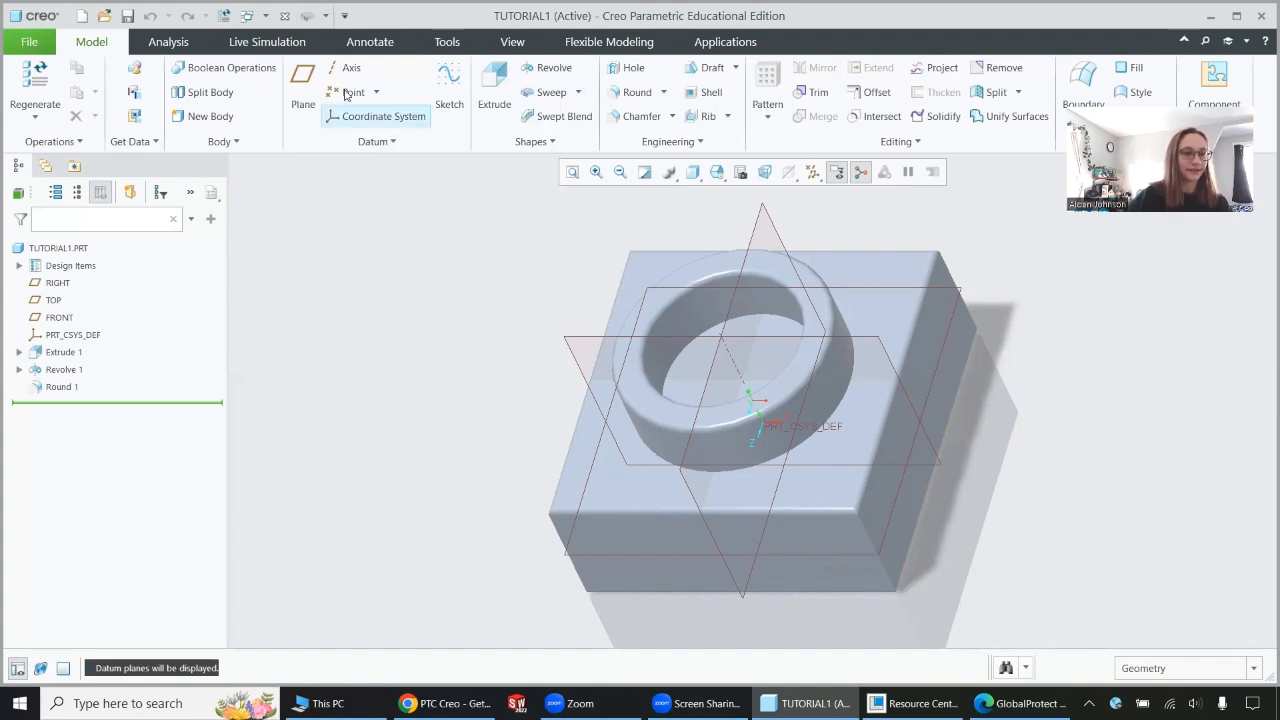
pyautogui.rightClick(305, 15)
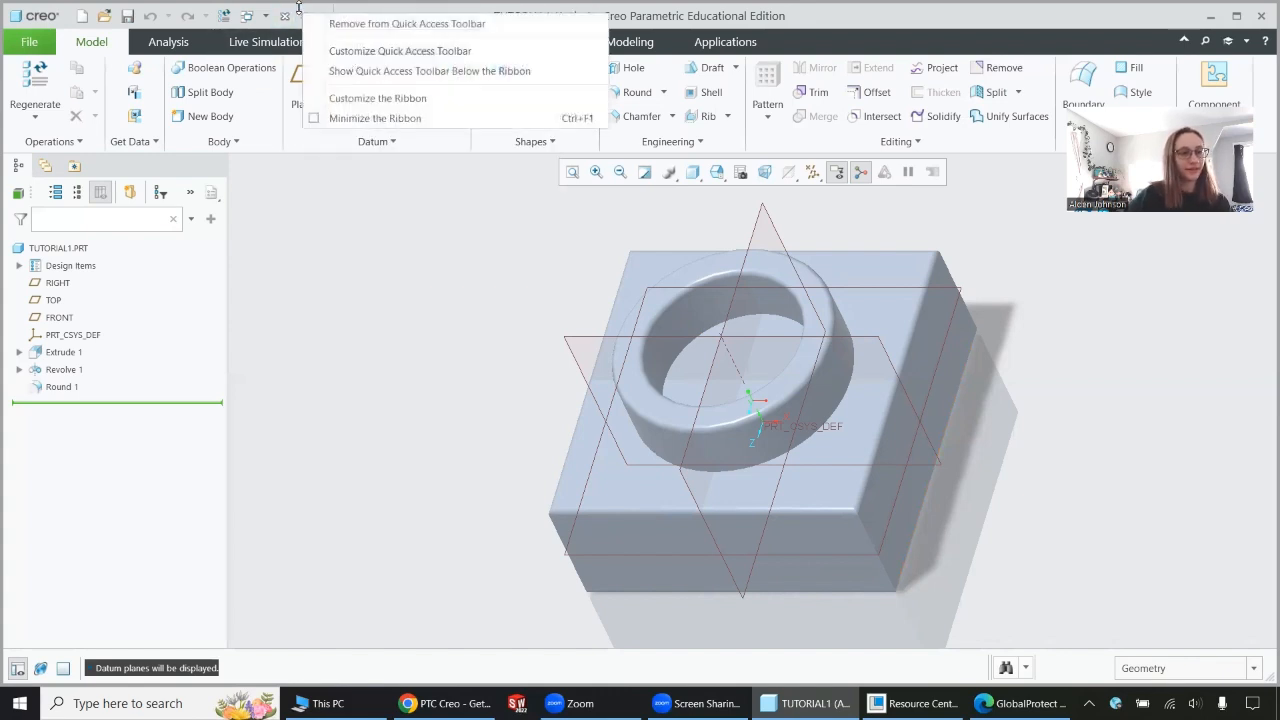
pyautogui.click(360, 20)
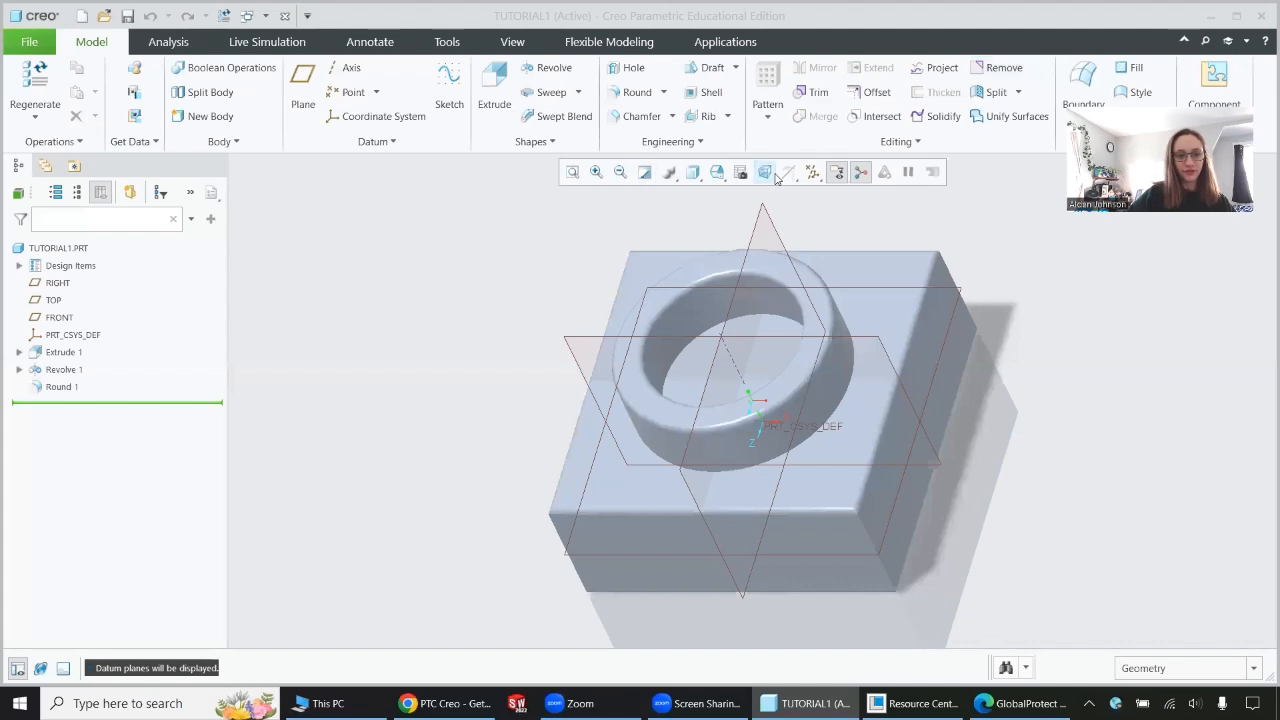
# Box-select the whole model with its datums and check the available selection filters again.
pyautogui.moveTo(254, 256); pyautogui.dragTo(1130, 632)
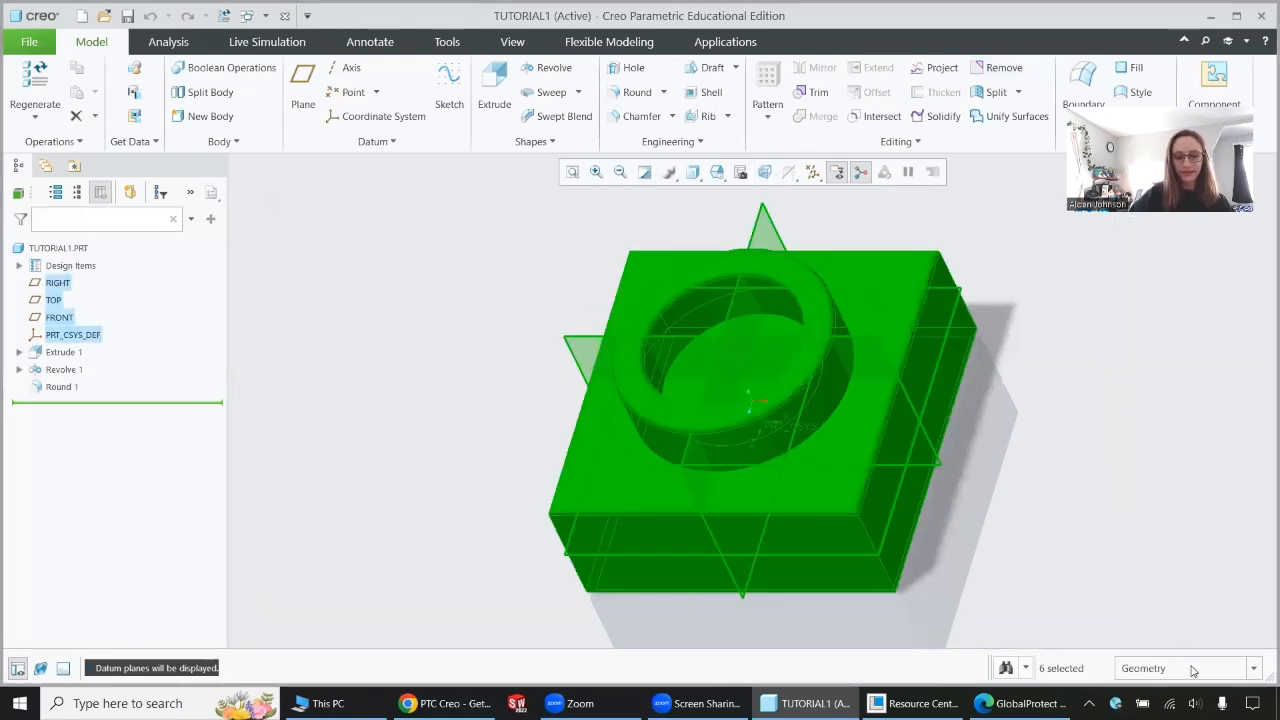
pyautogui.click(1251, 670)
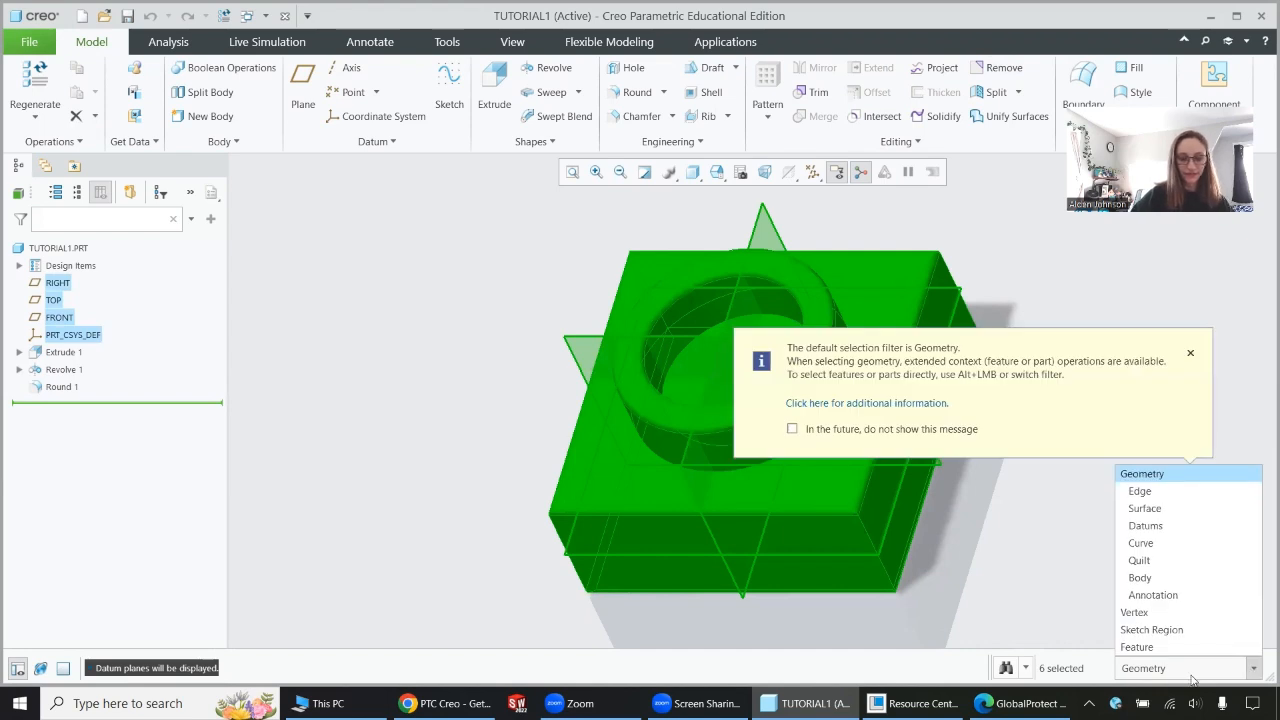
pyautogui.click(233, 670)
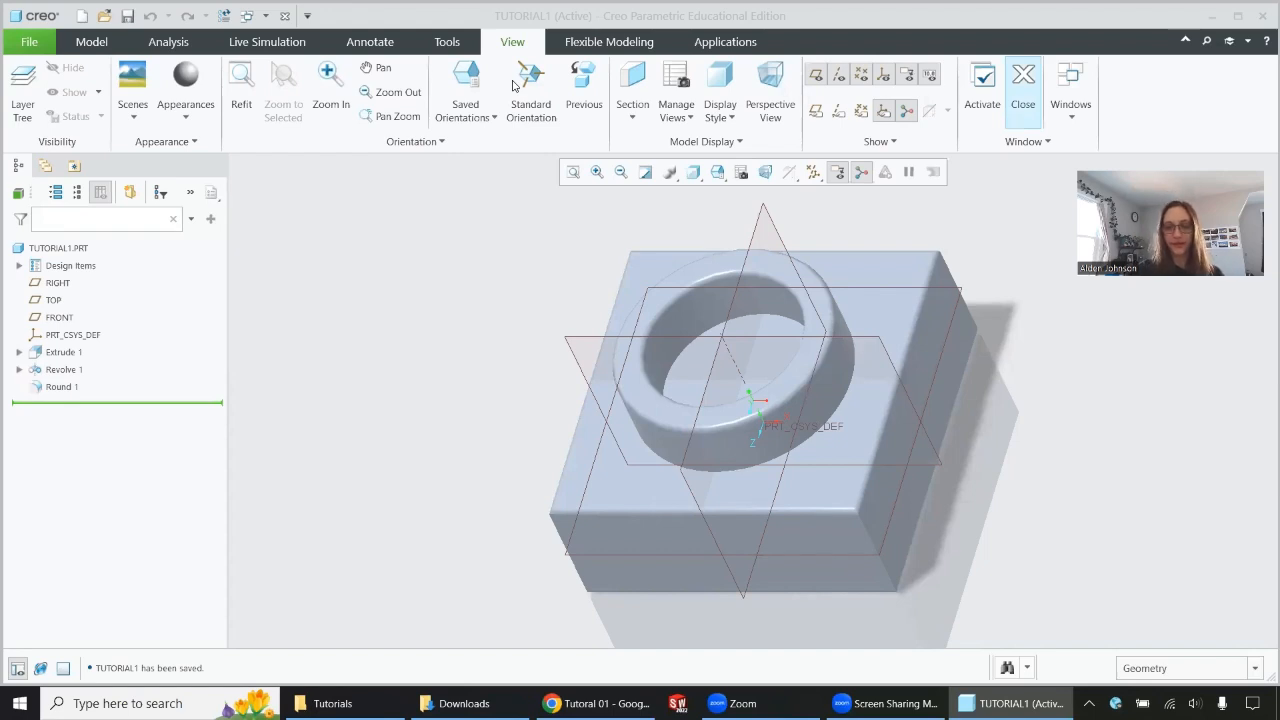
pyautogui.click(30, 42)
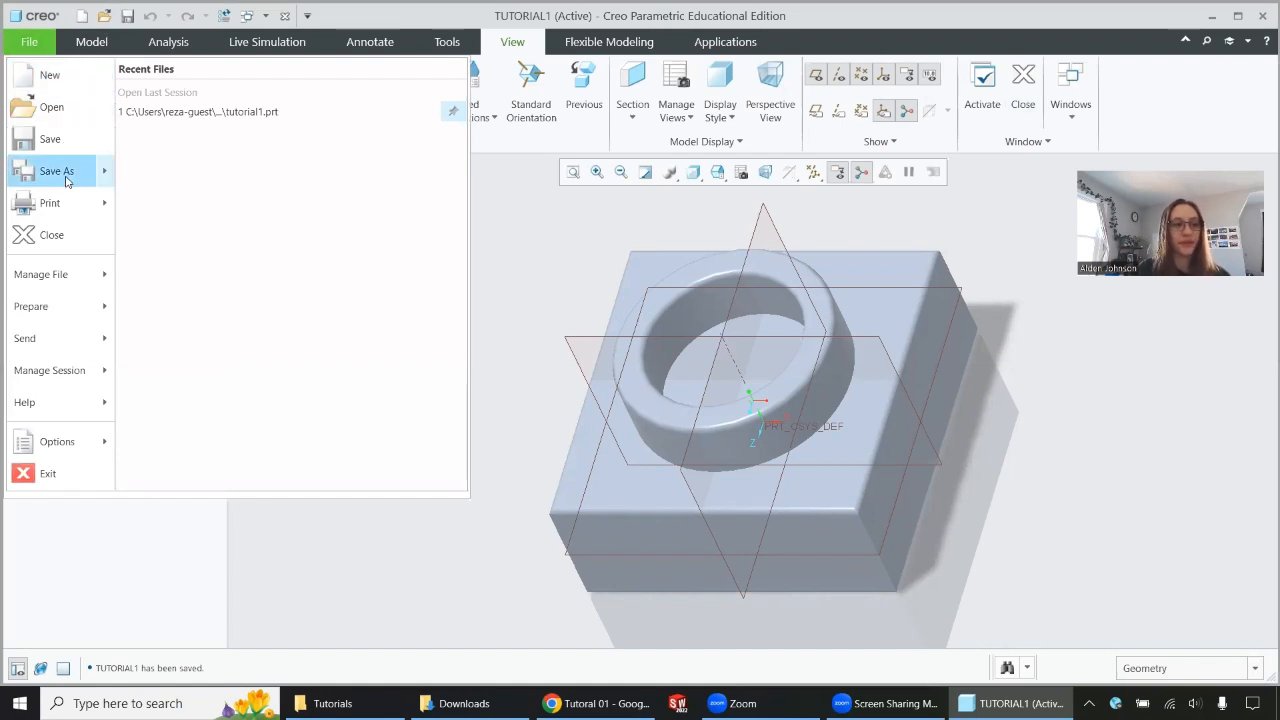
pyautogui.moveTo(53, 165)
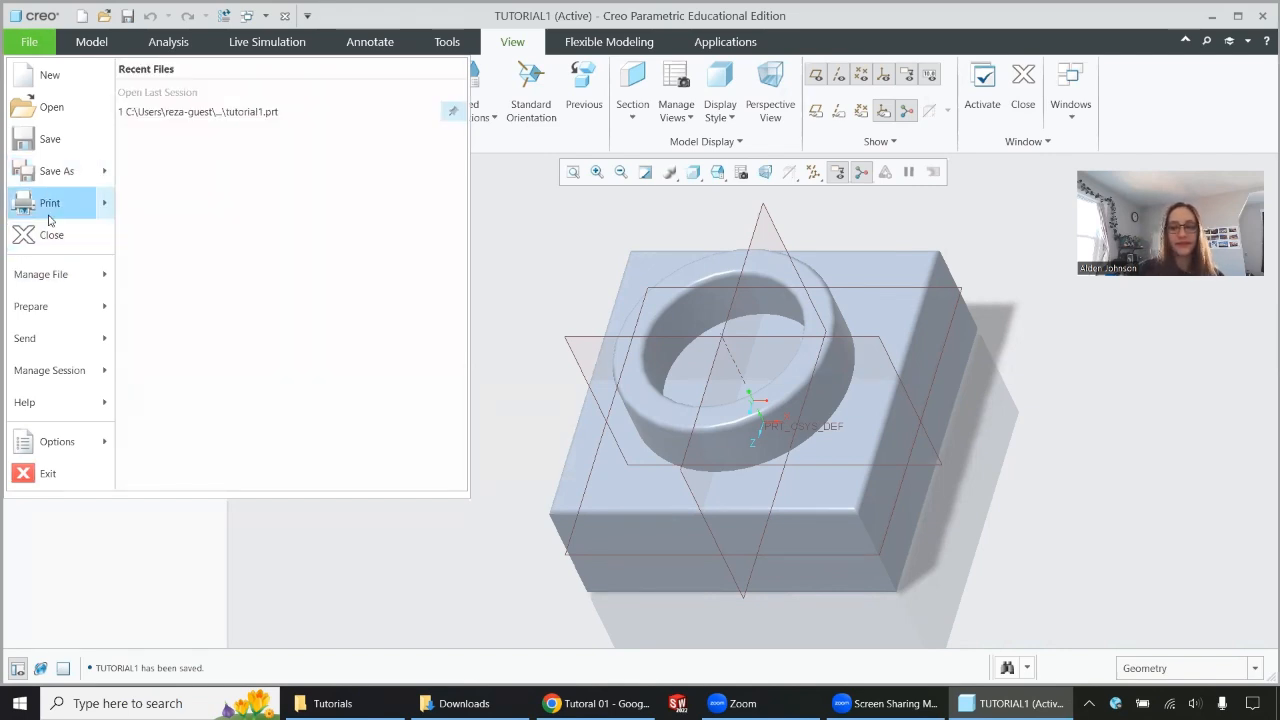
pyautogui.moveTo(32, 279)
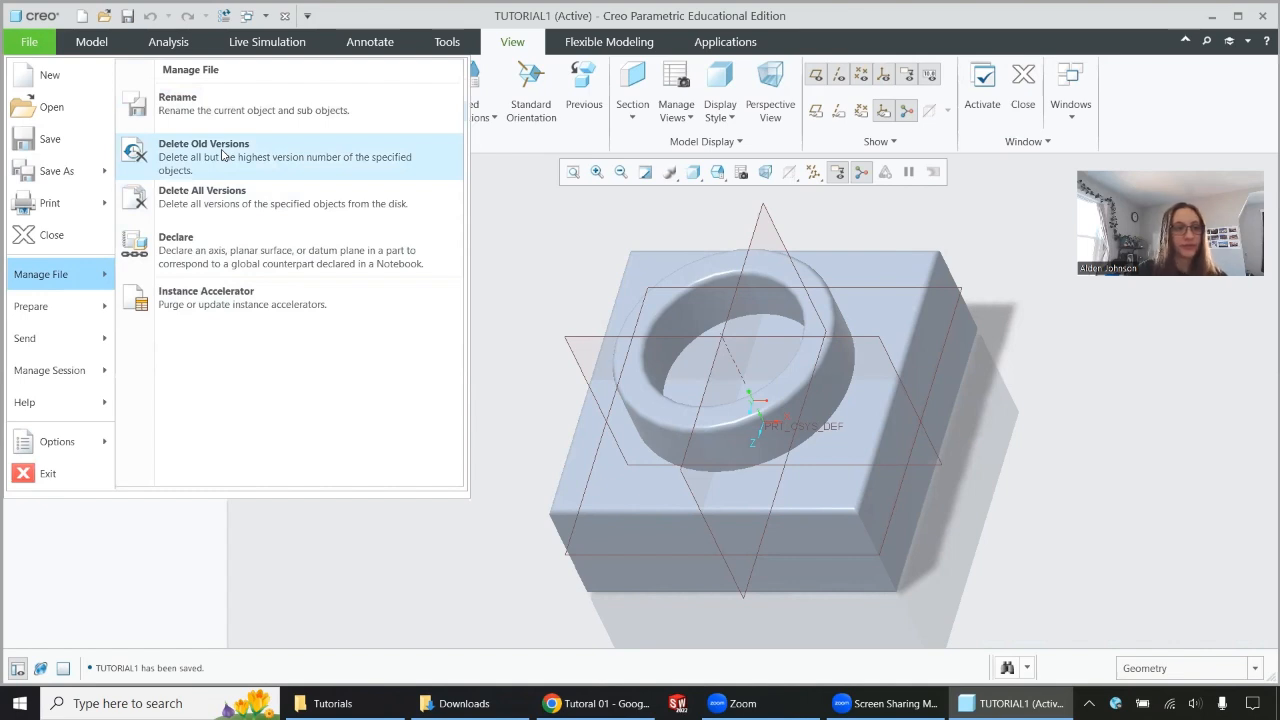
pyautogui.click(550, 245)
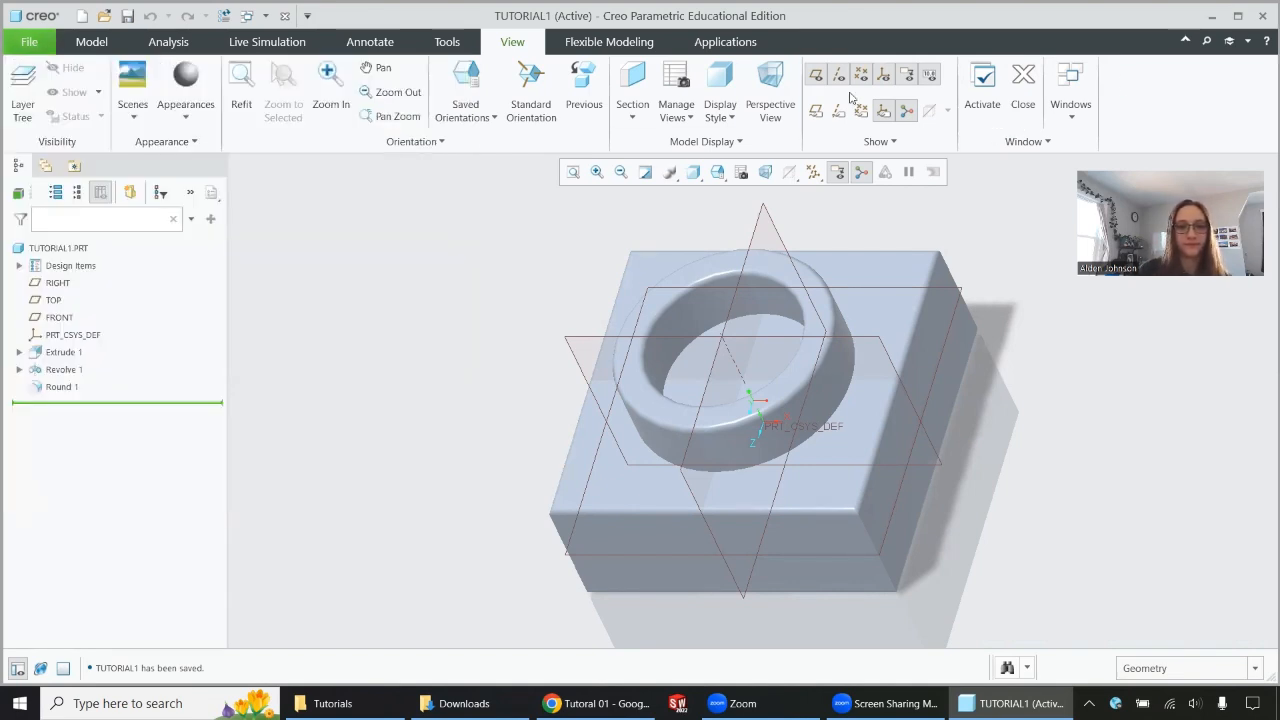
# Arrange the model window side by side with the Tutorials folder and save the part twice.
pyautogui.press('super+Left')
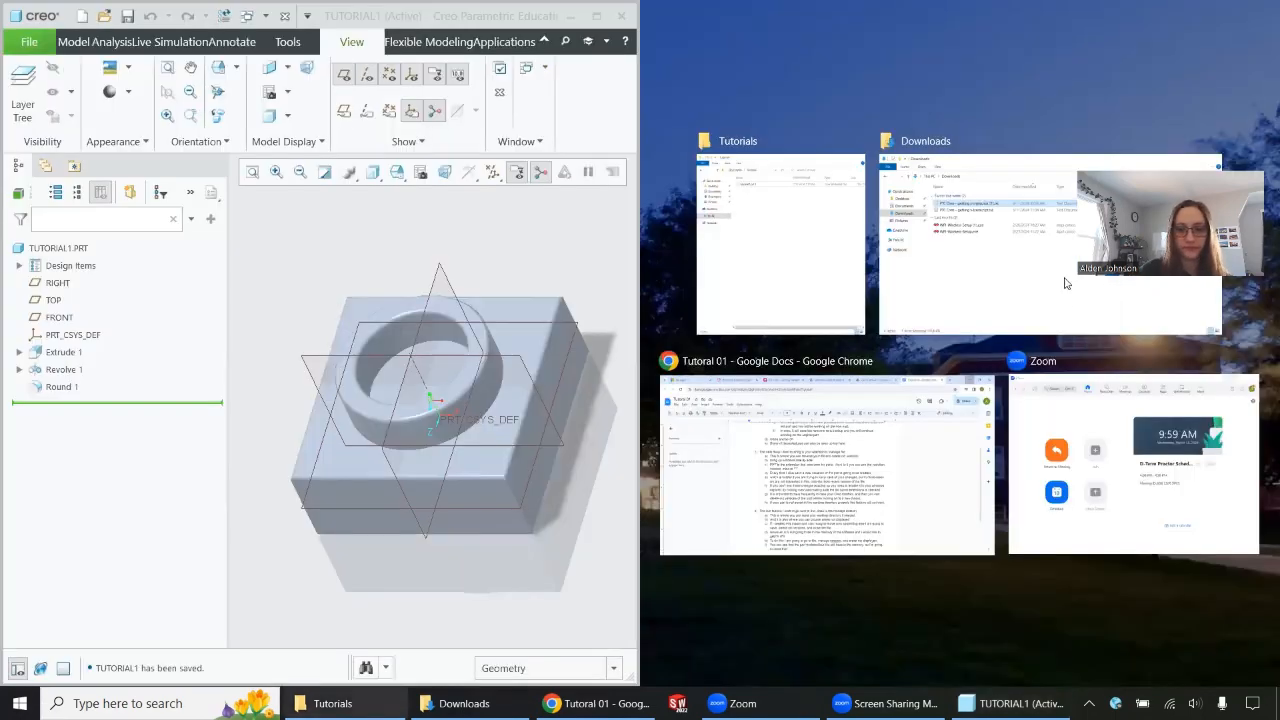
pyautogui.click(736, 247)
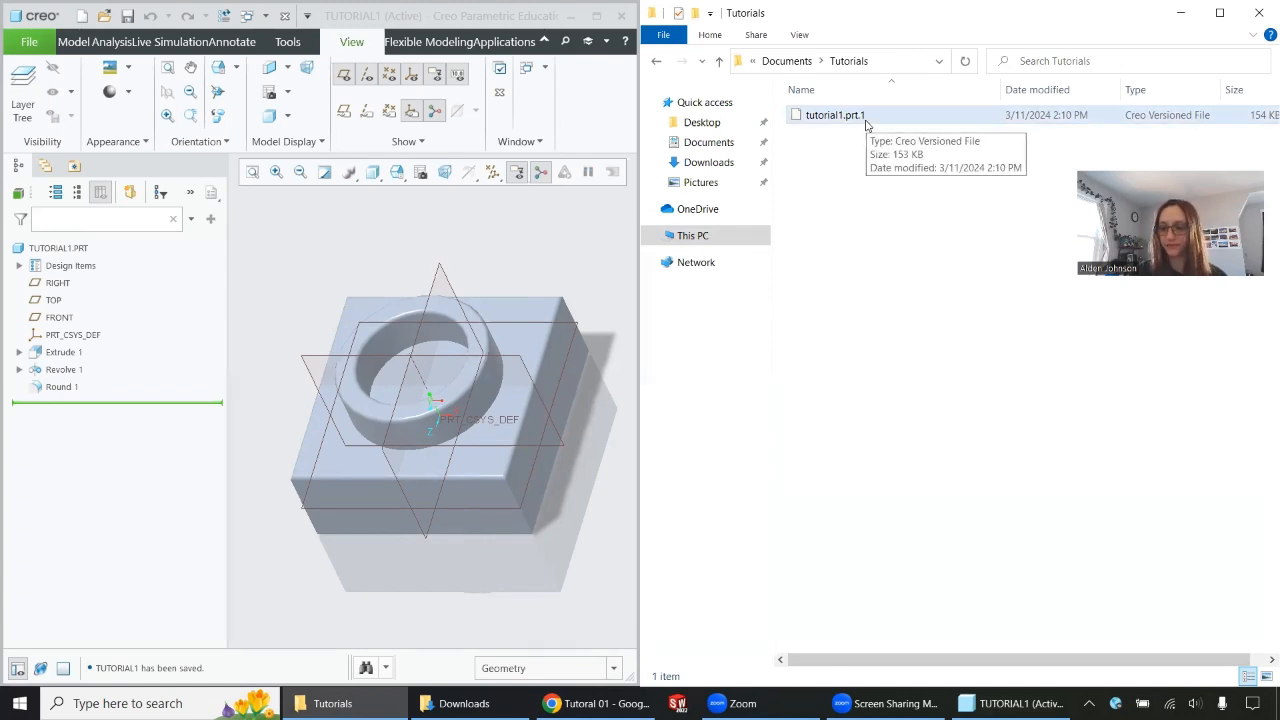
pyautogui.click(129, 18)
pyautogui.click(129, 18)
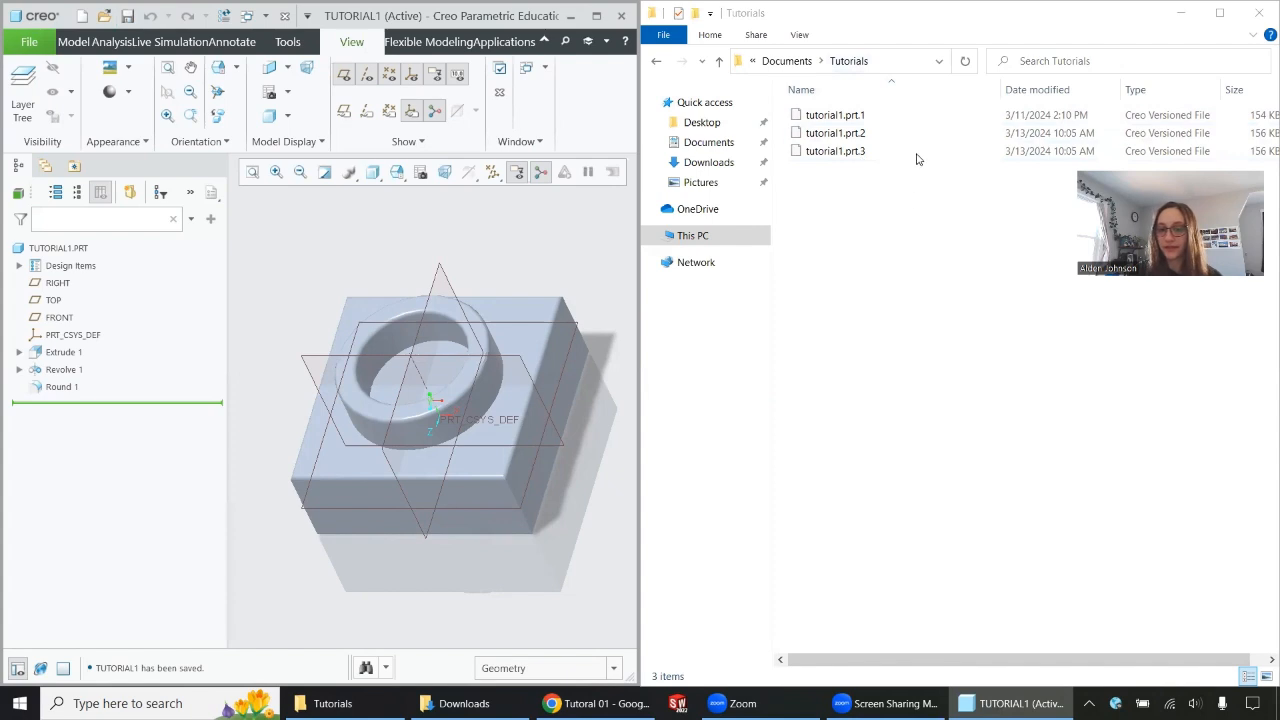
# Check the Tutorials folder's view options, including the file name extensions setting.
pyautogui.click(861, 92)
pyautogui.click(799, 34)
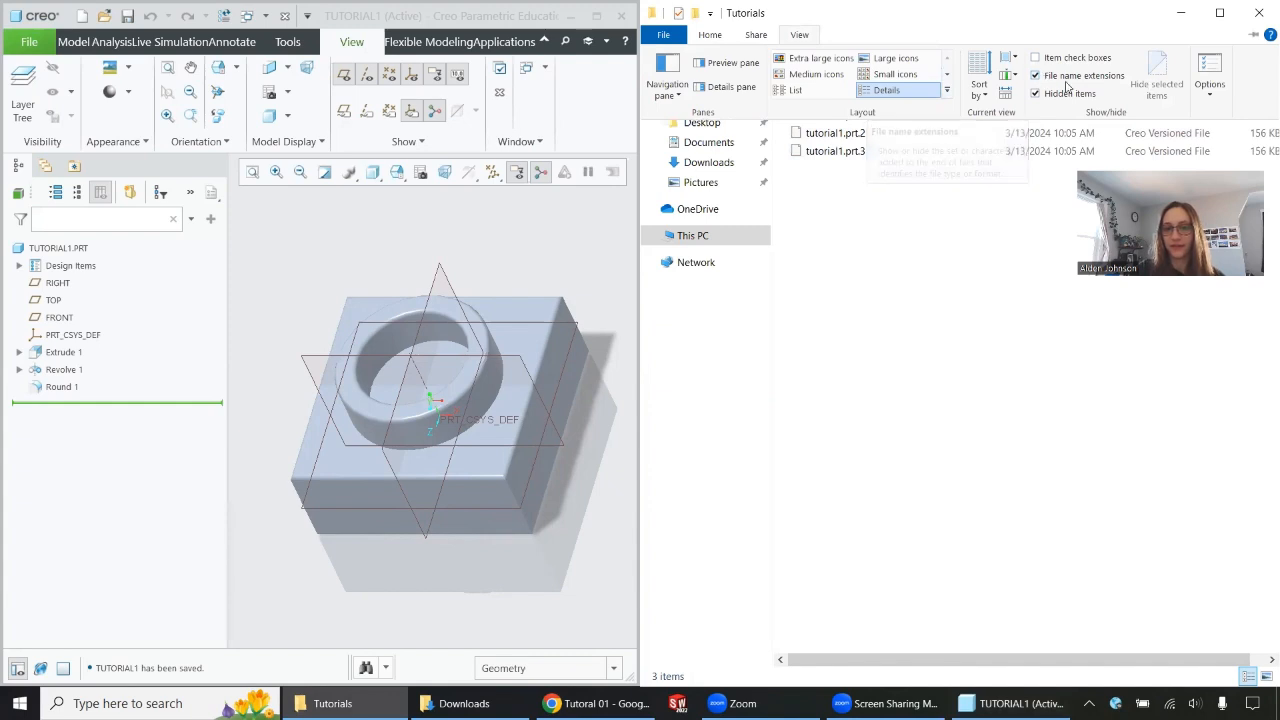
pyautogui.click(897, 234)
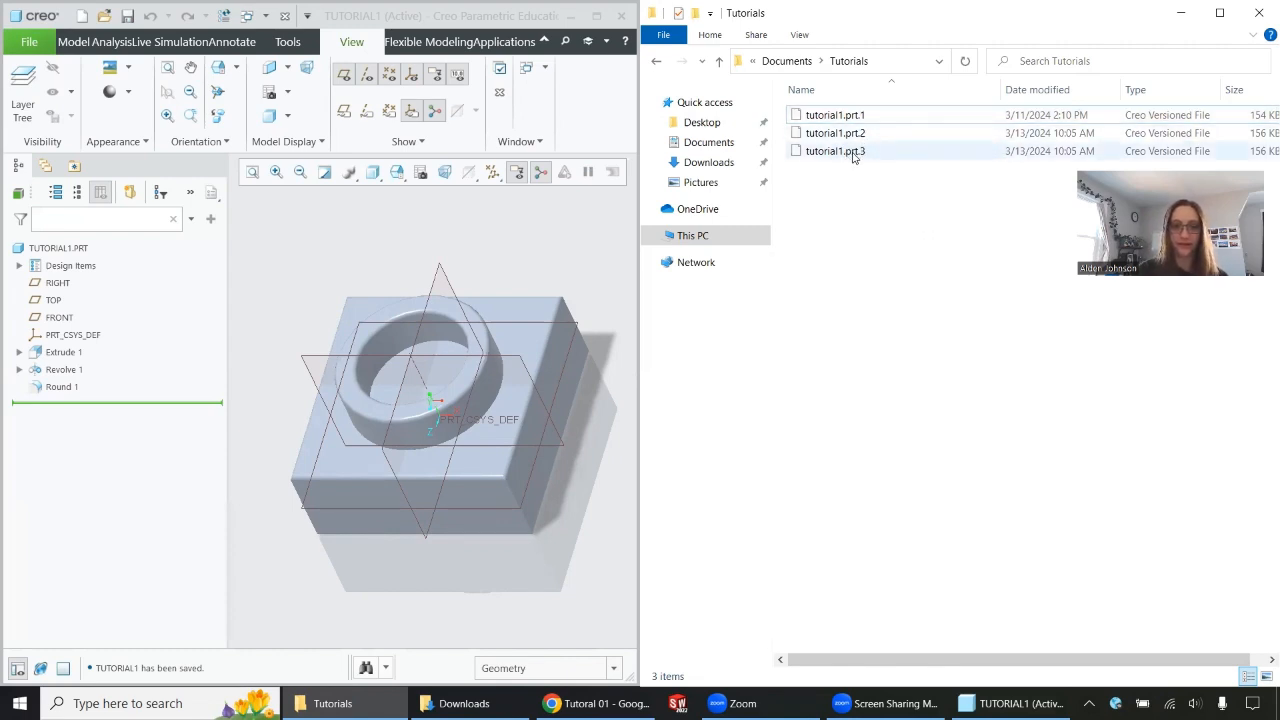
# Delete all old versions of tutorial1.prt, keeping only the latest saved version.
pyautogui.click(30, 43)
pyautogui.moveTo(70, 274)
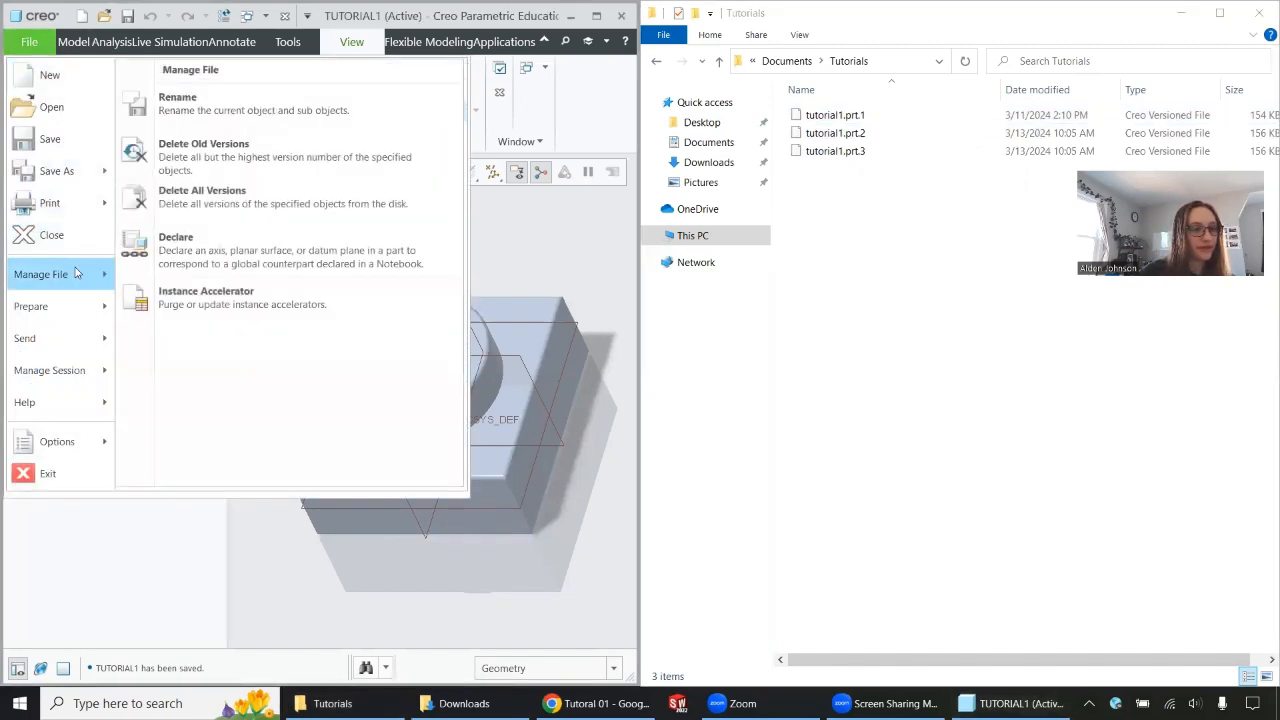
pyautogui.click(207, 155)
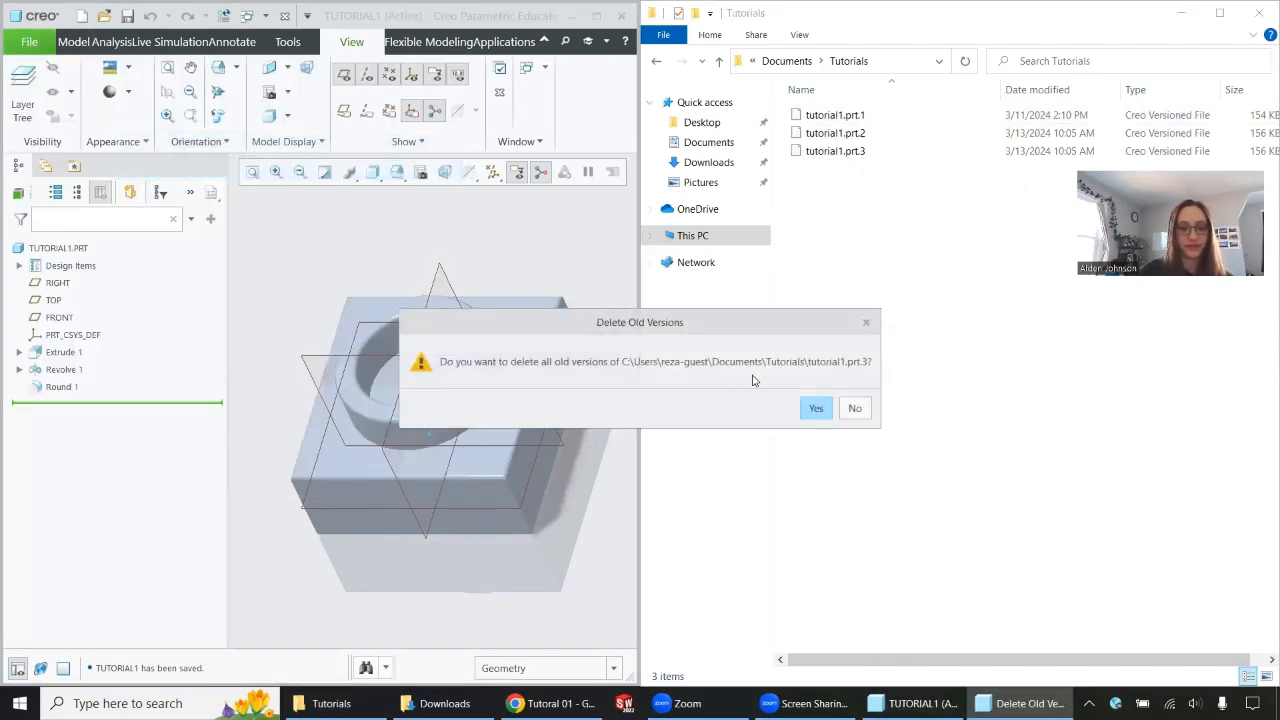
pyautogui.click(814, 409)
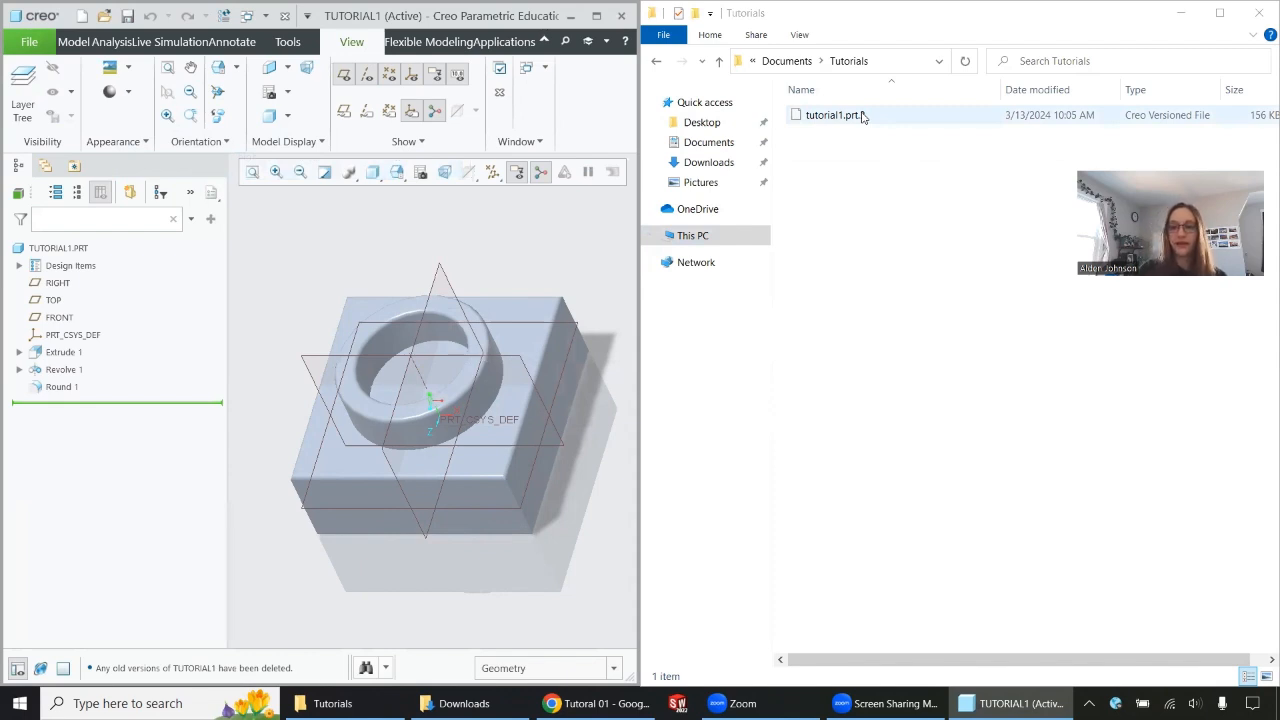
# Minimize the Tutorials folder window and widen the model window to fill the screen.
pyautogui.click(1181, 13)
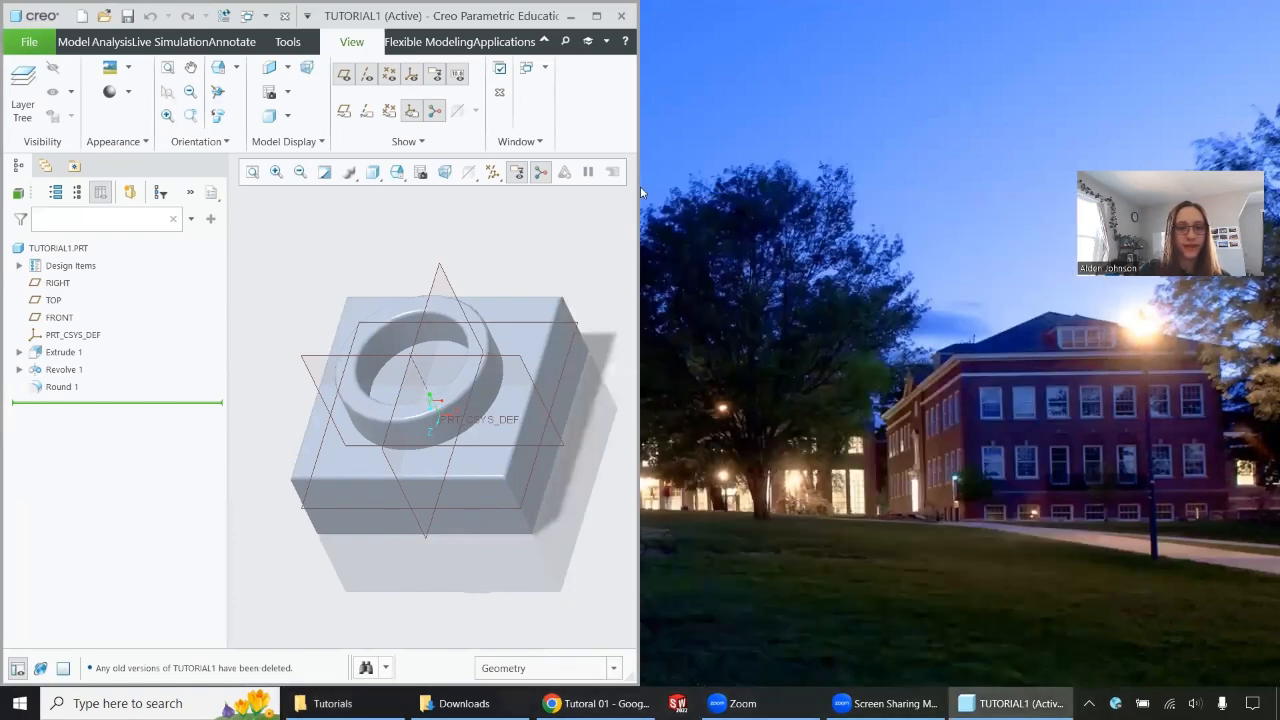
pyautogui.click(642, 186)
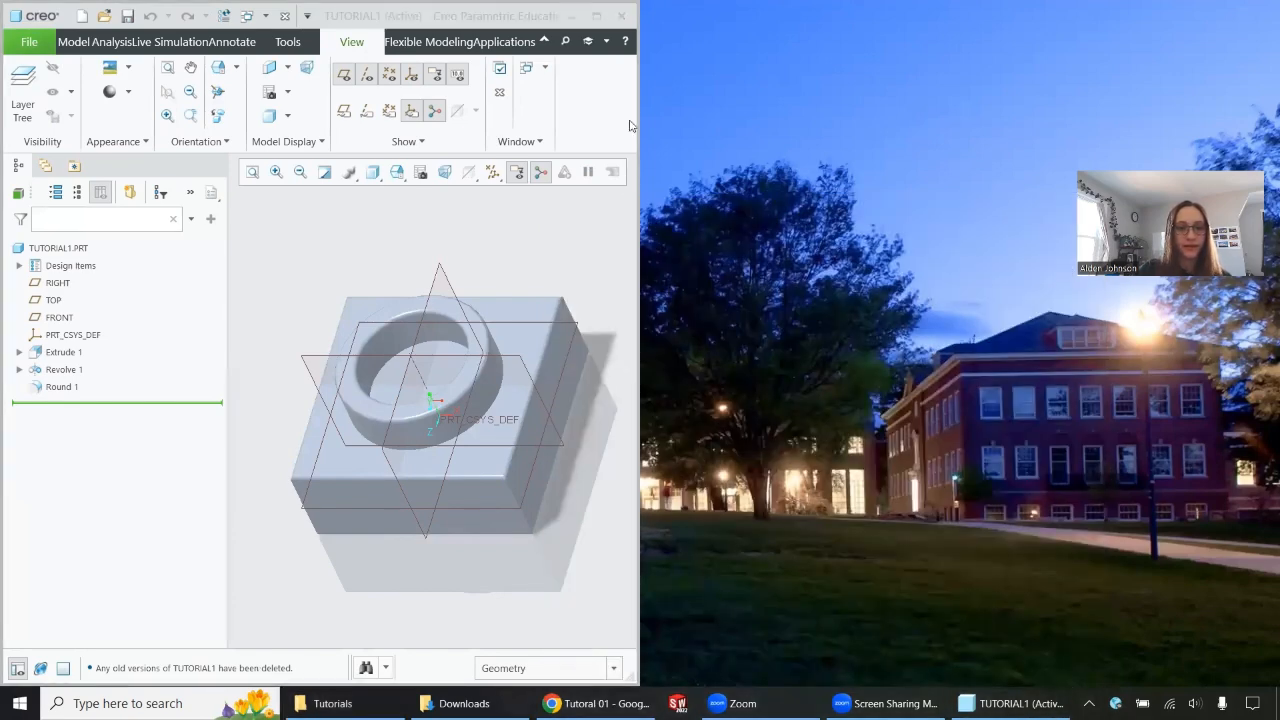
pyautogui.moveTo(640, 148); pyautogui.dragTo(1271, 241)
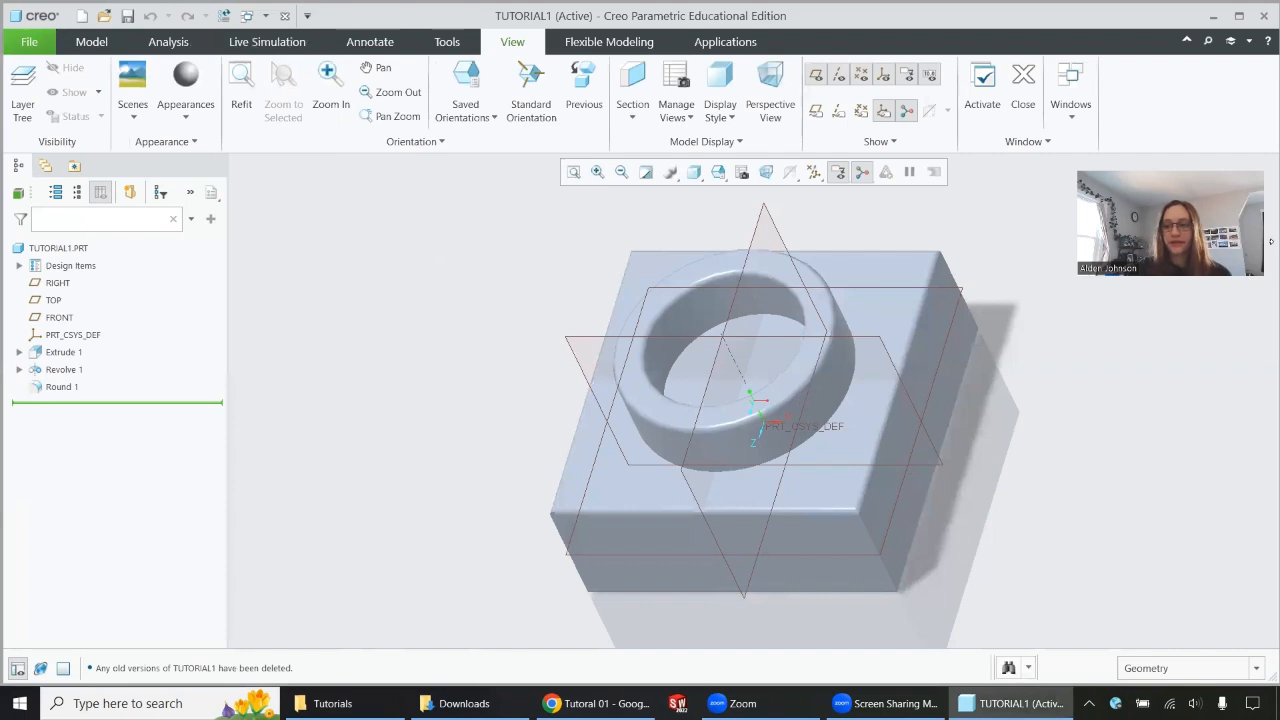
# Check which folder is set as the session's working directory, leaving the selection dialog without changes.
pyautogui.click(29, 41)
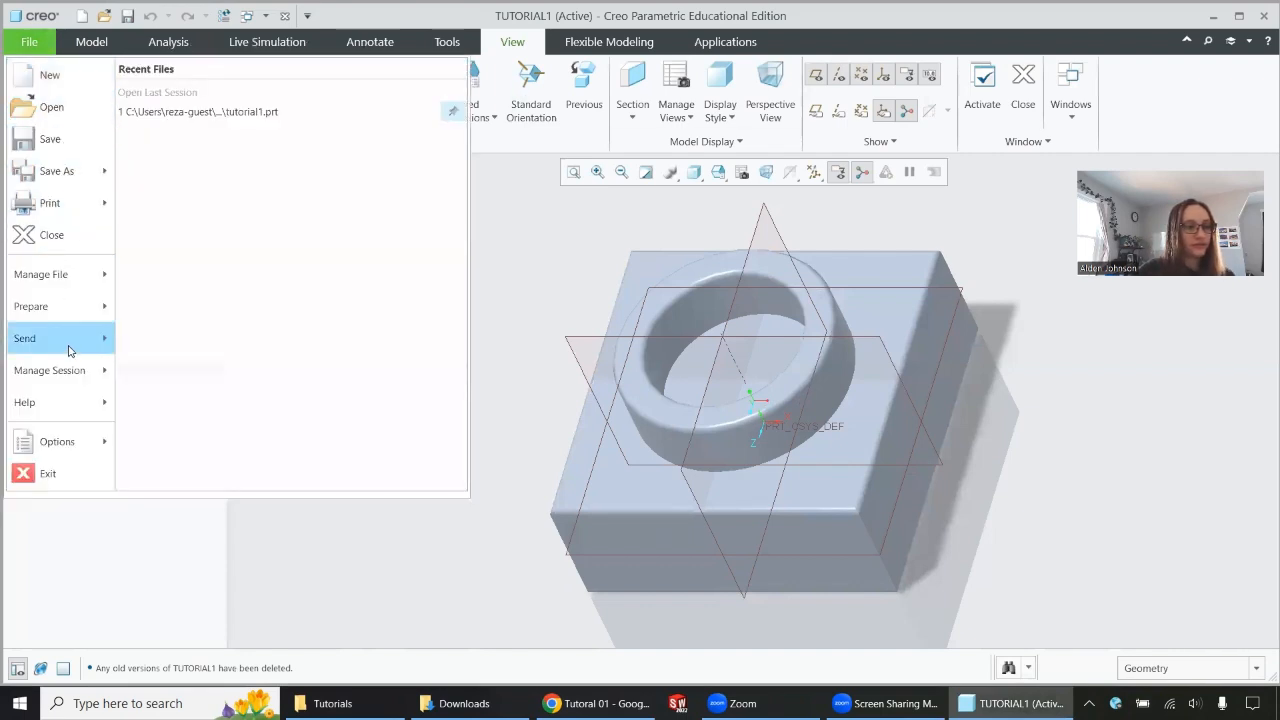
pyautogui.moveTo(60, 372)
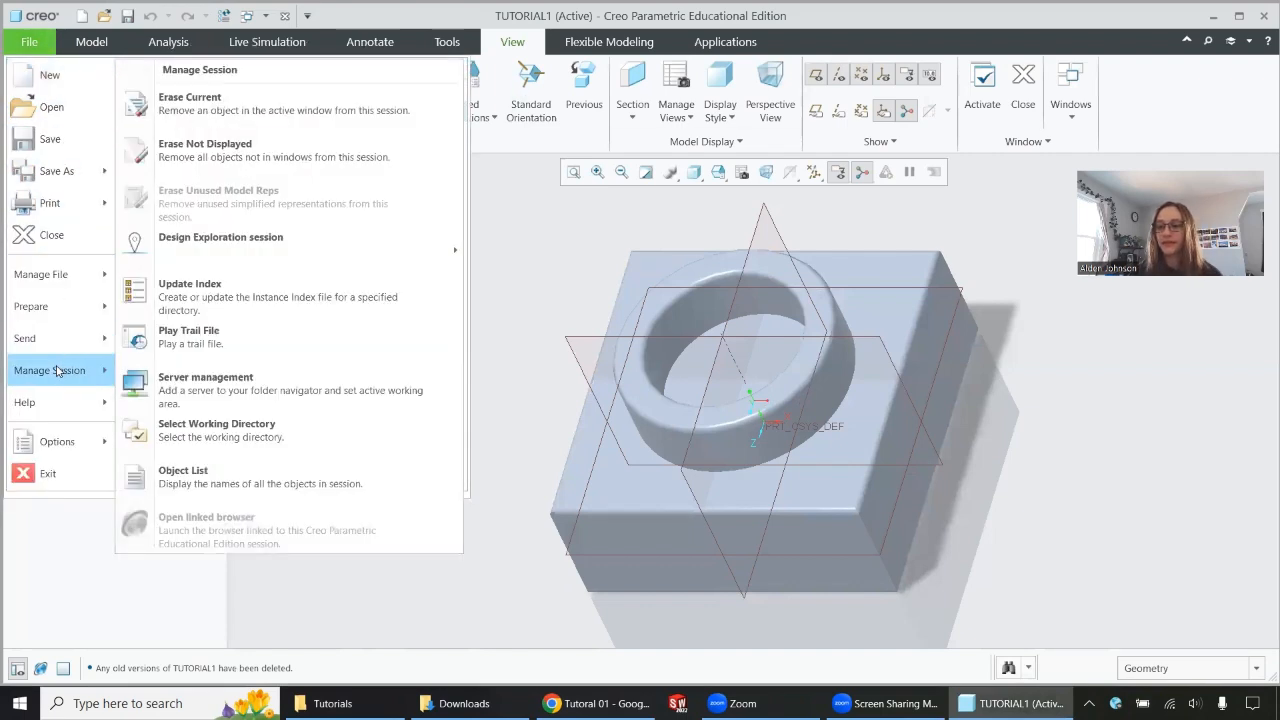
pyautogui.click(202, 432)
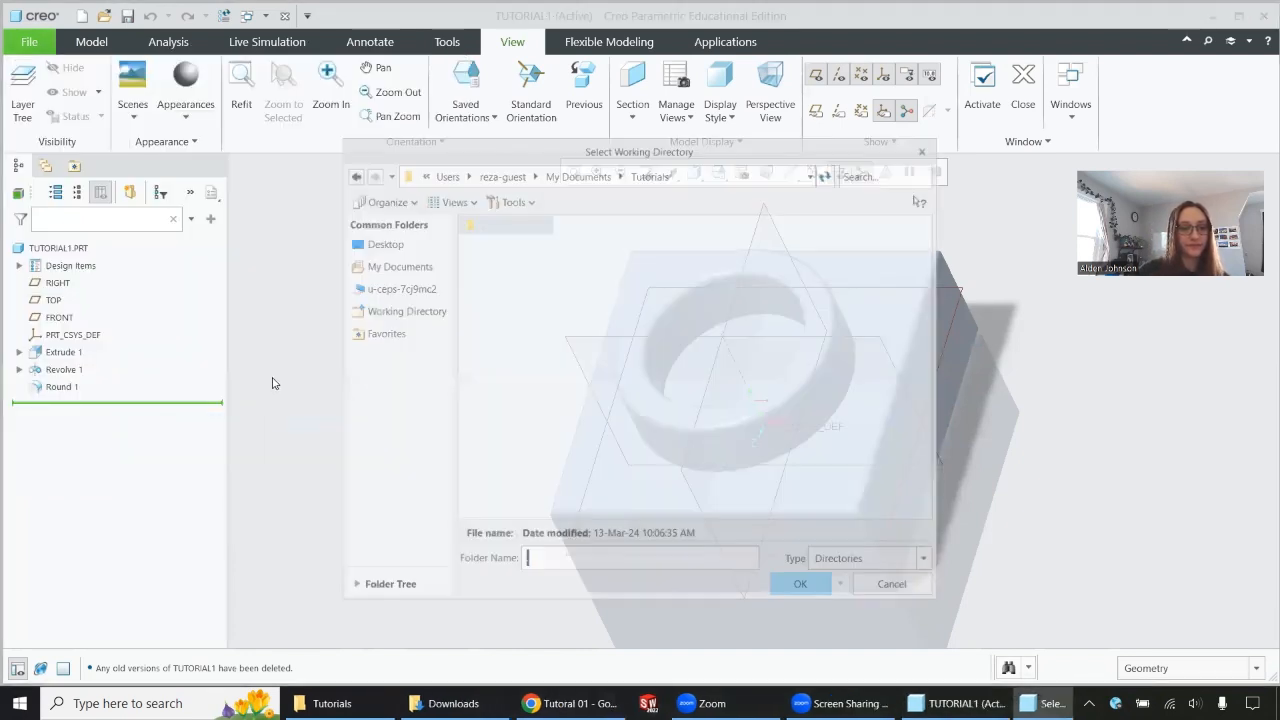
pyautogui.click(890, 588)
# Close the TUTORIAL1 part.
pyautogui.click(30, 41)
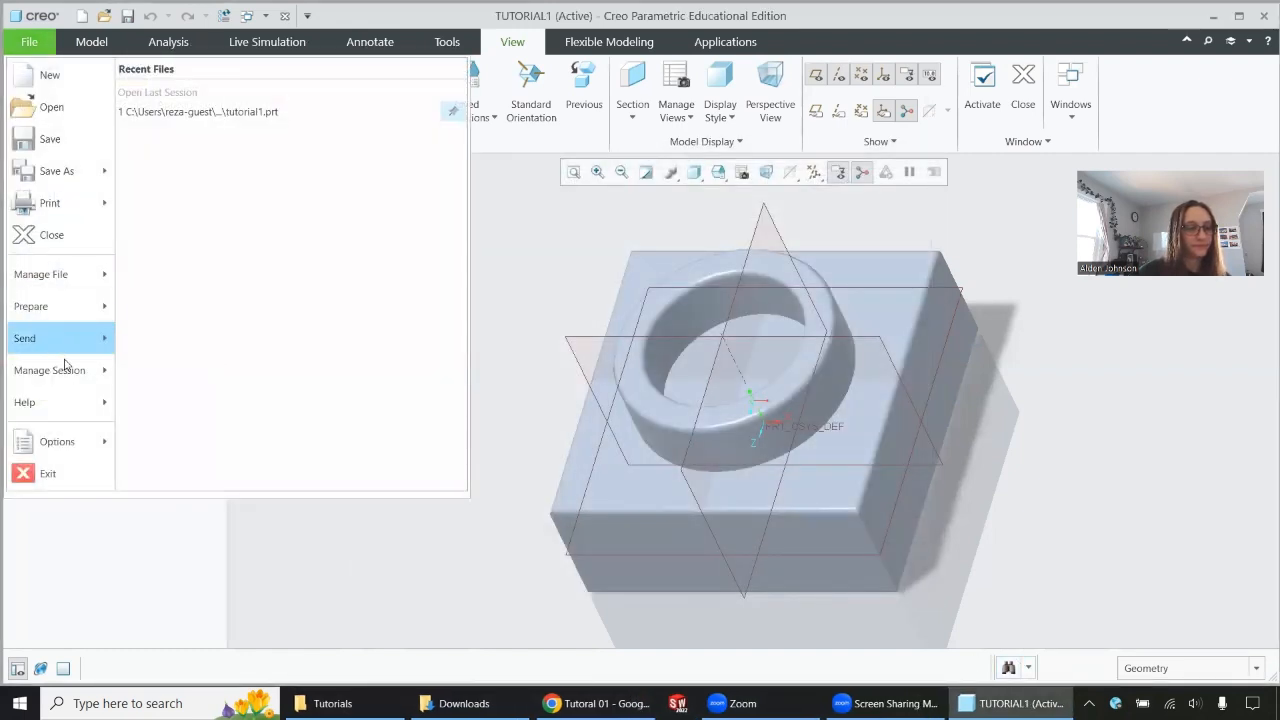
pyautogui.moveTo(68, 370)
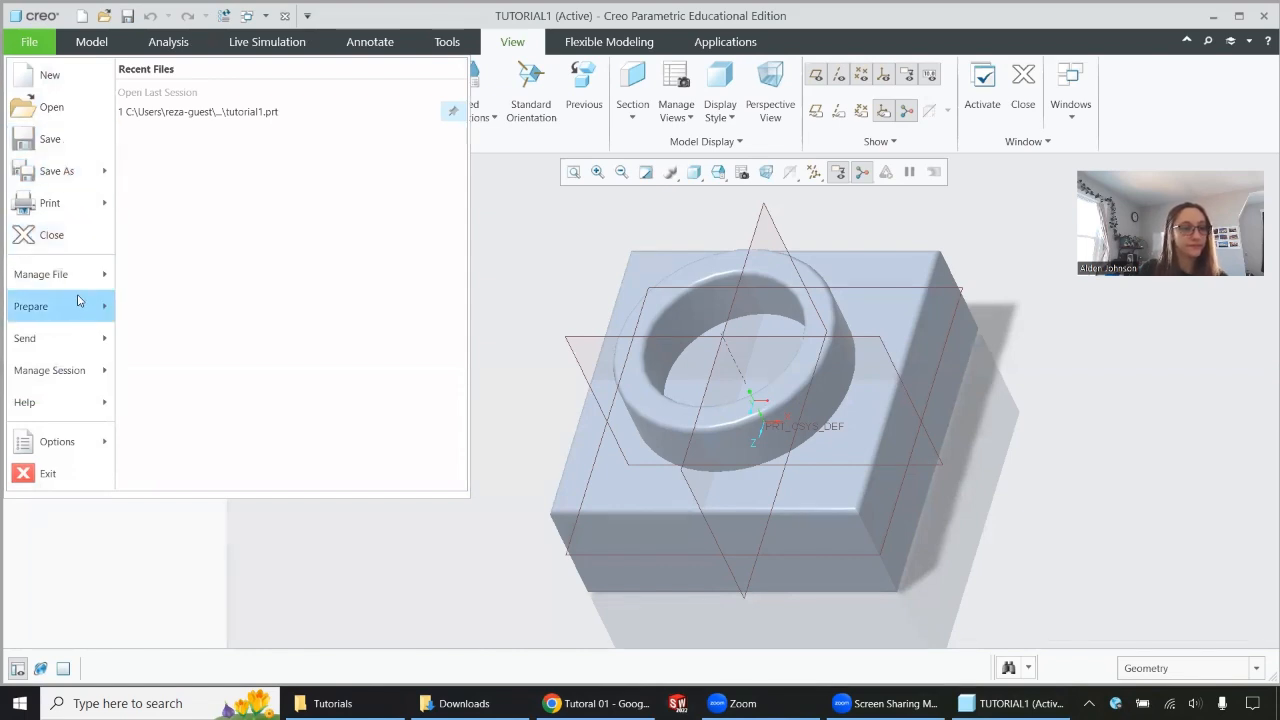
pyautogui.moveTo(76, 275)
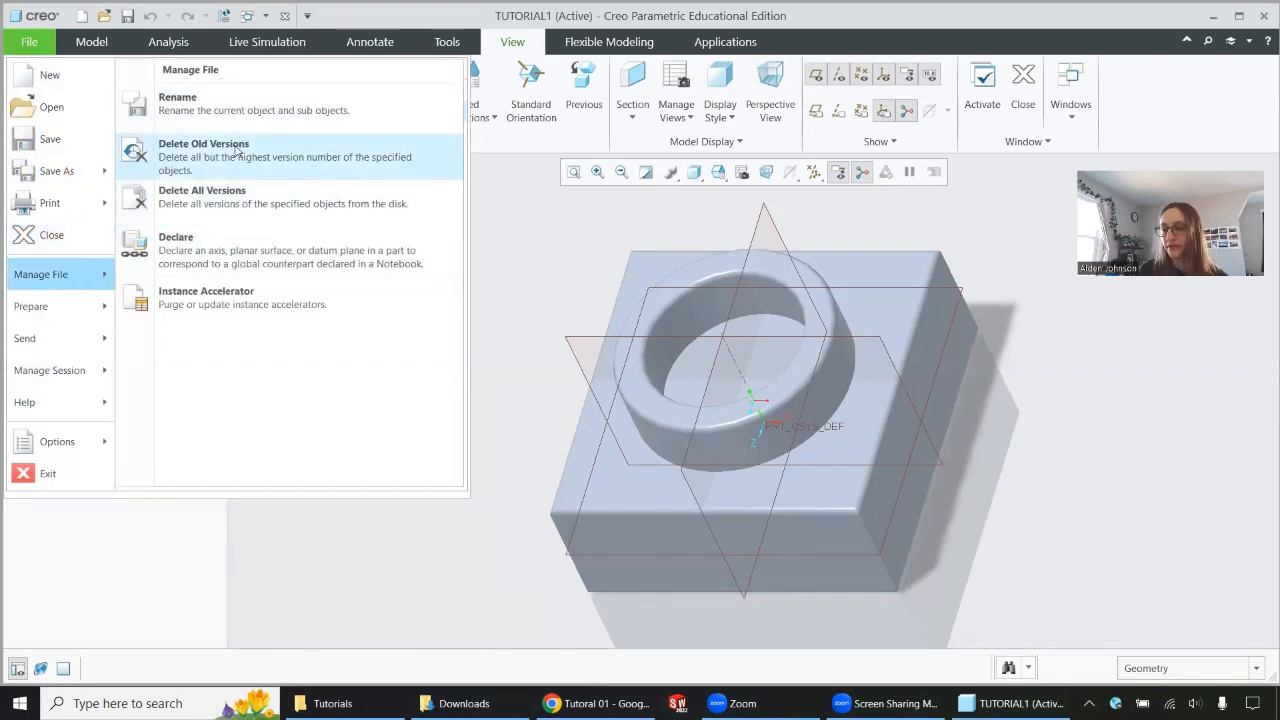
pyautogui.click(40, 234)
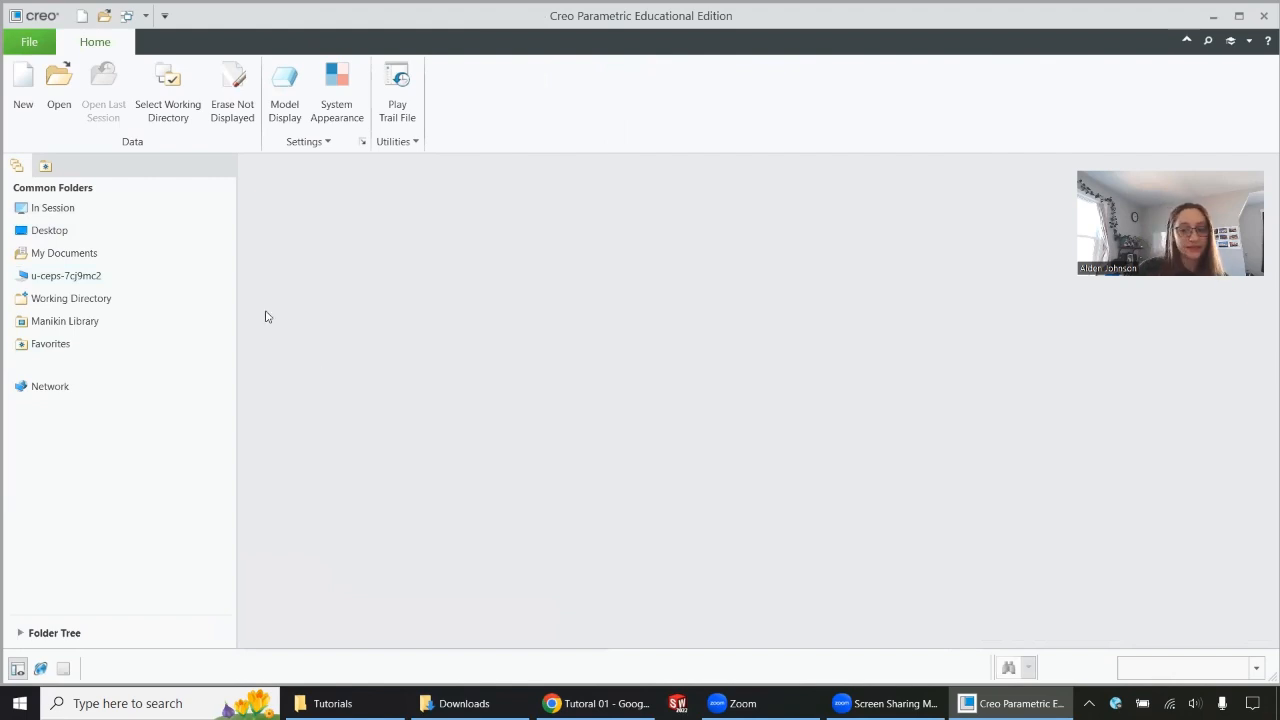
# Erase the undisplayed TUTORIAL1.PRT from the session memory.
pyautogui.click(22, 46)
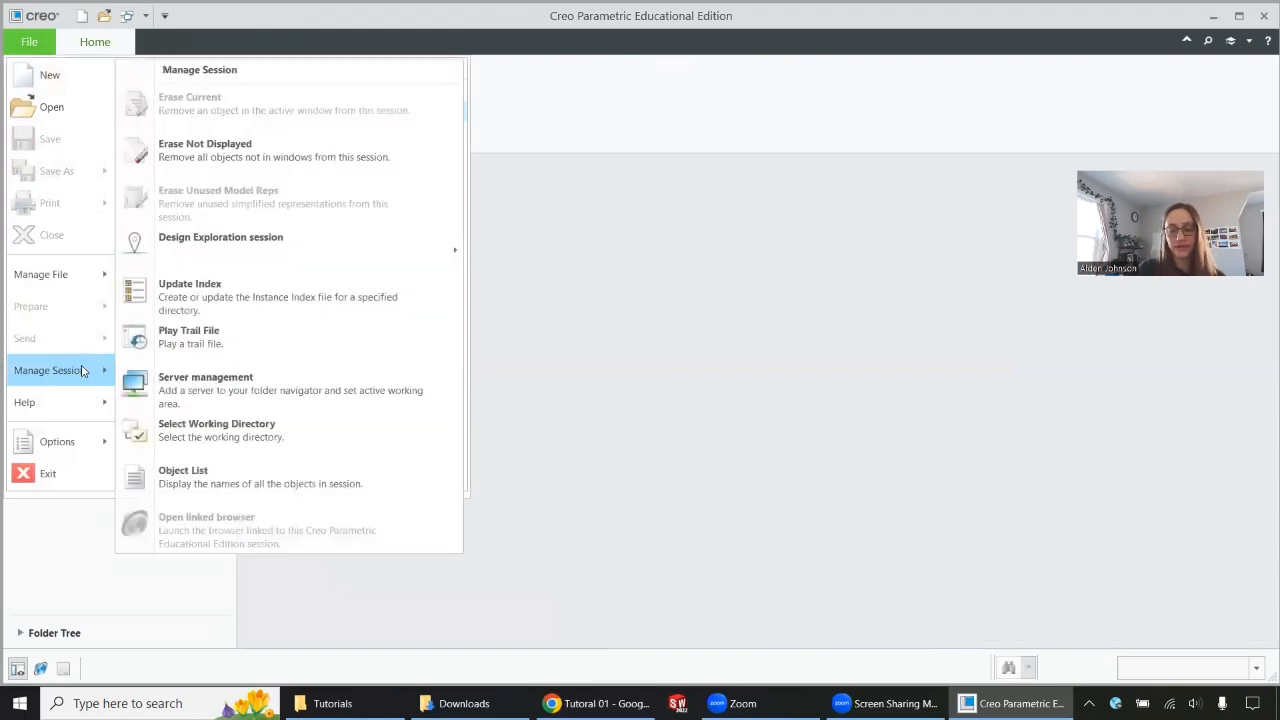
pyautogui.click(210, 163)
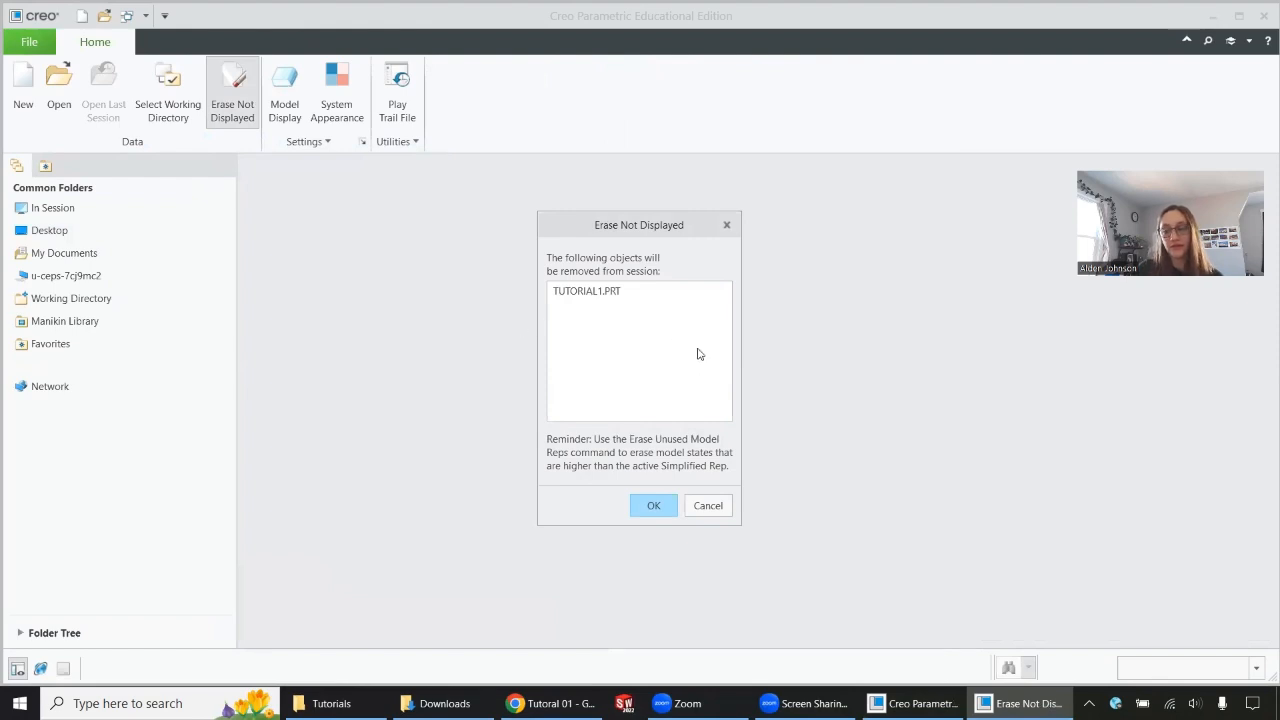
pyautogui.click(653, 507)
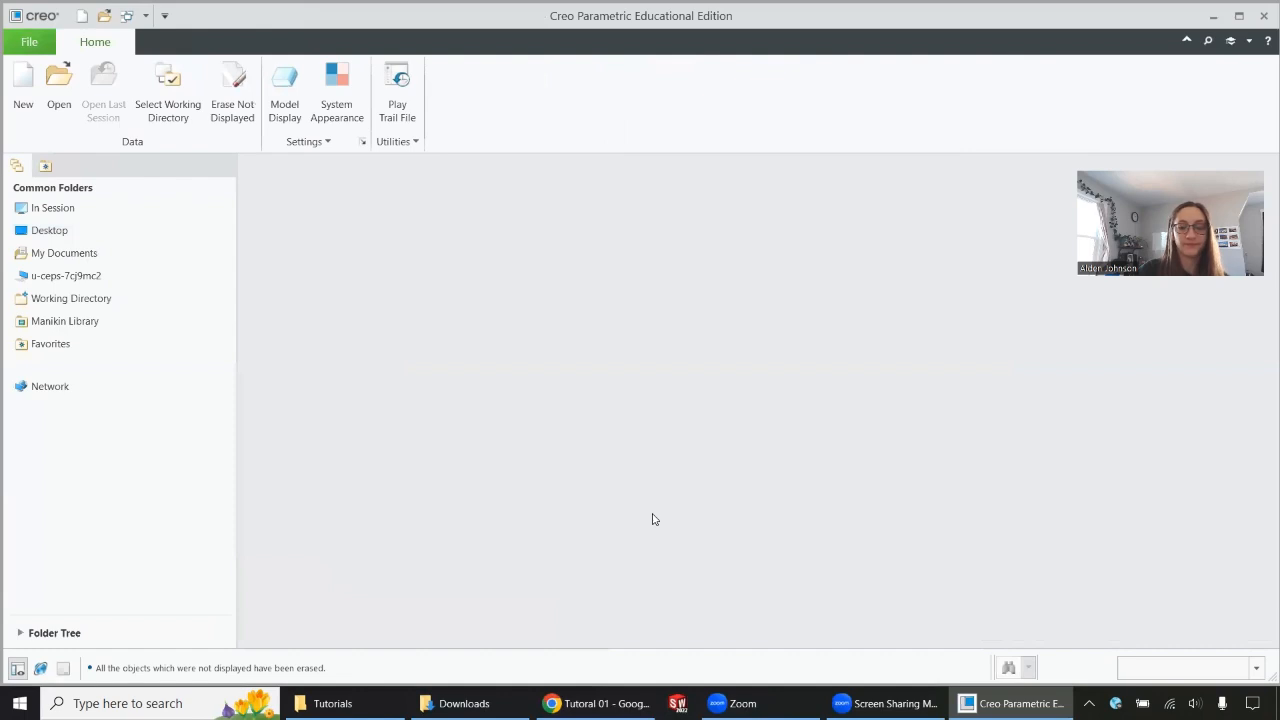